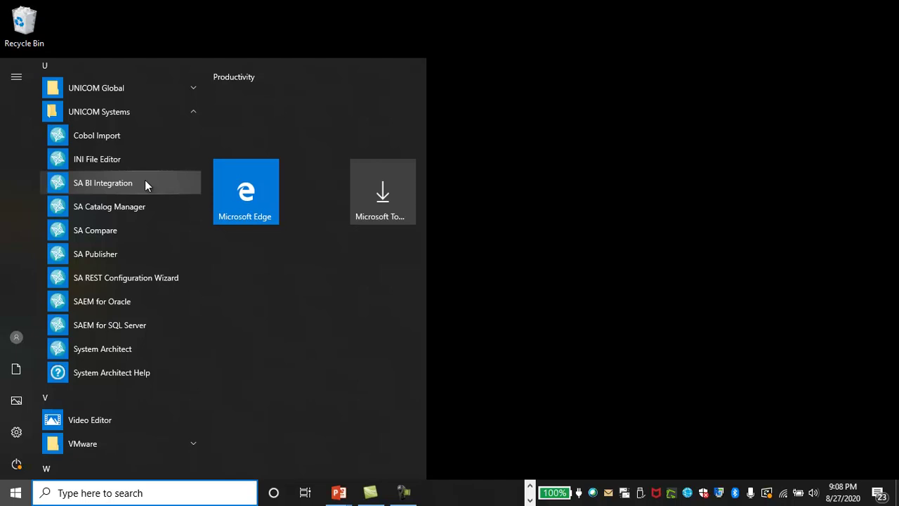
Step: Launch SA BI Integration from the Start menu with Run as administrator
right_click(146, 184)
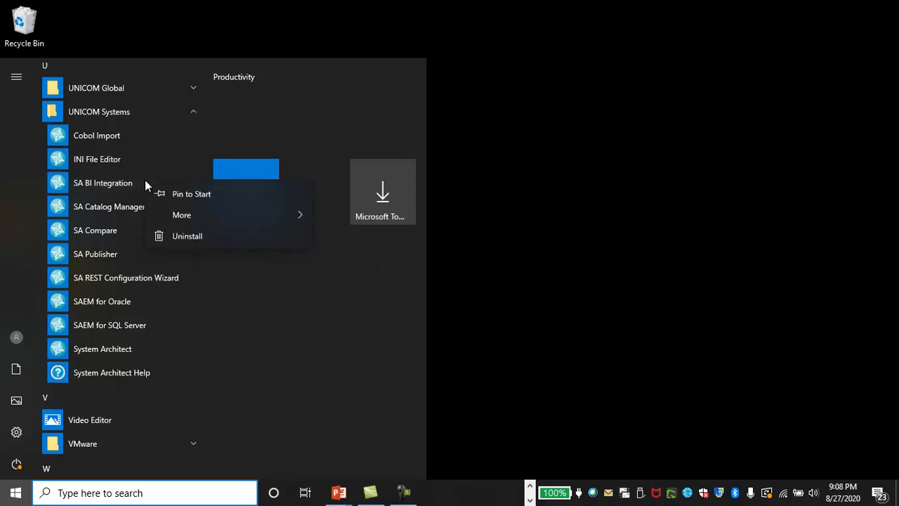
mouse_move(182, 215)
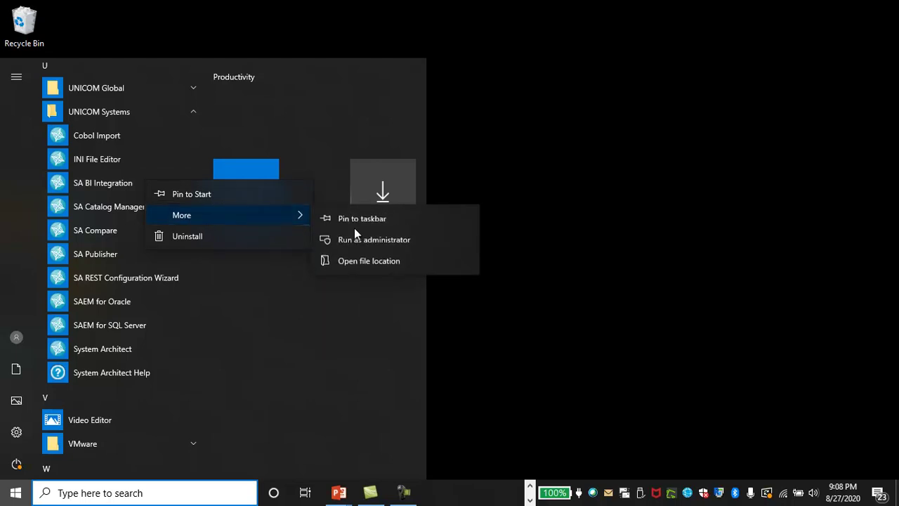
left_click(361, 239)
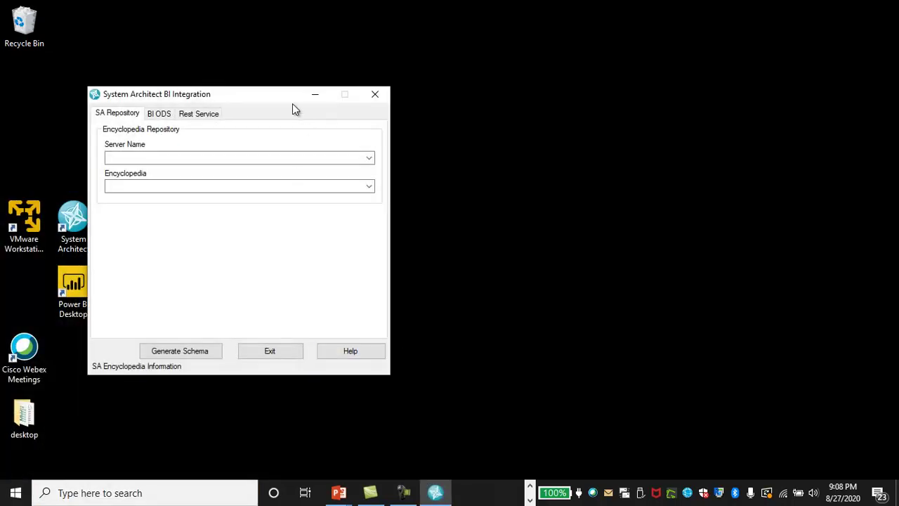
Step: Set the SA Repository server to US-NY-1-3854\SYSARCH and the encyclopedia to JK_Enterprises
left_click_drag(251, 94, 395, 97)
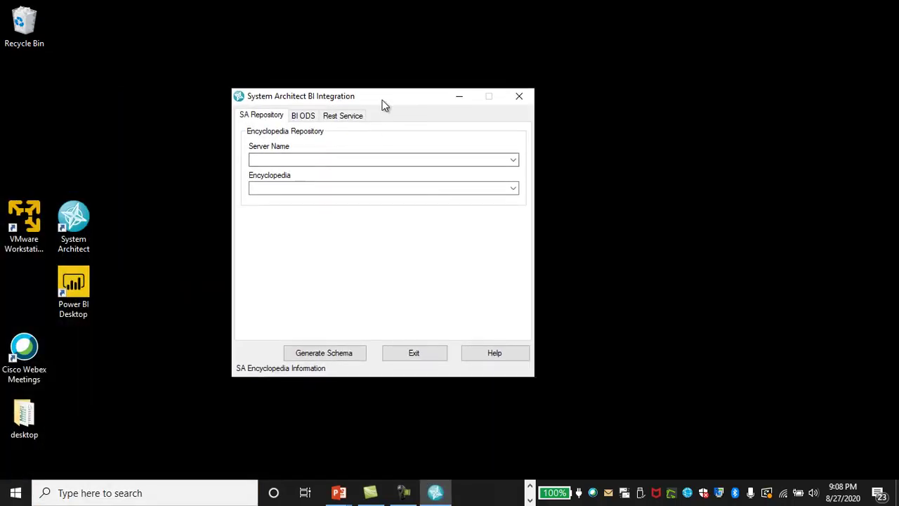
left_click(316, 161)
type("US-NY-1-3854\\SYSARCH")
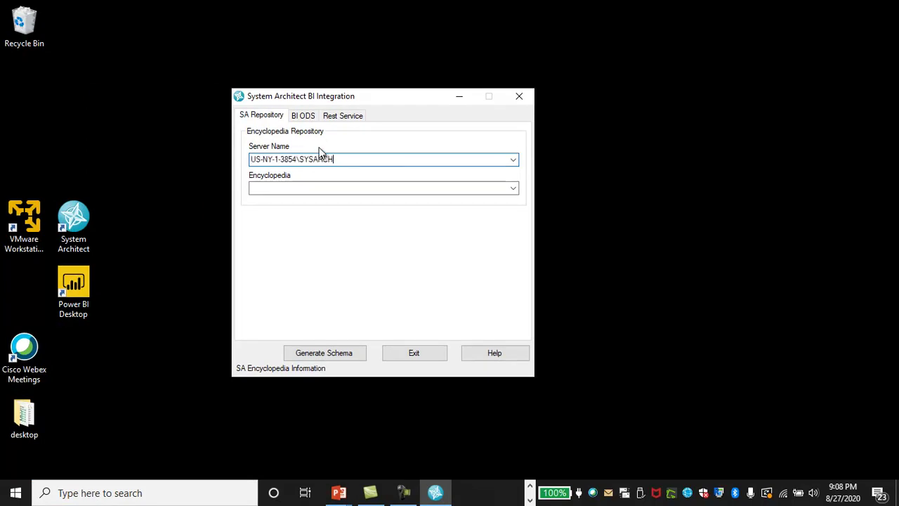
left_click(376, 188)
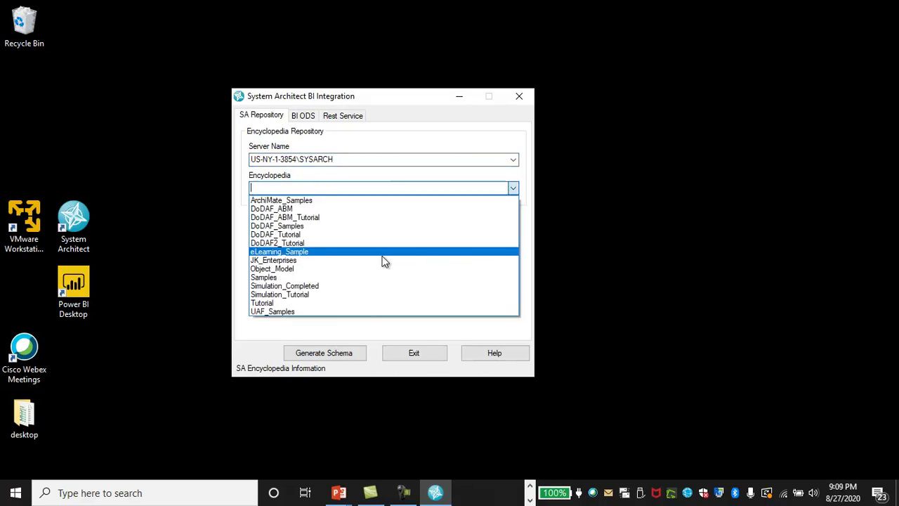
left_click(313, 262)
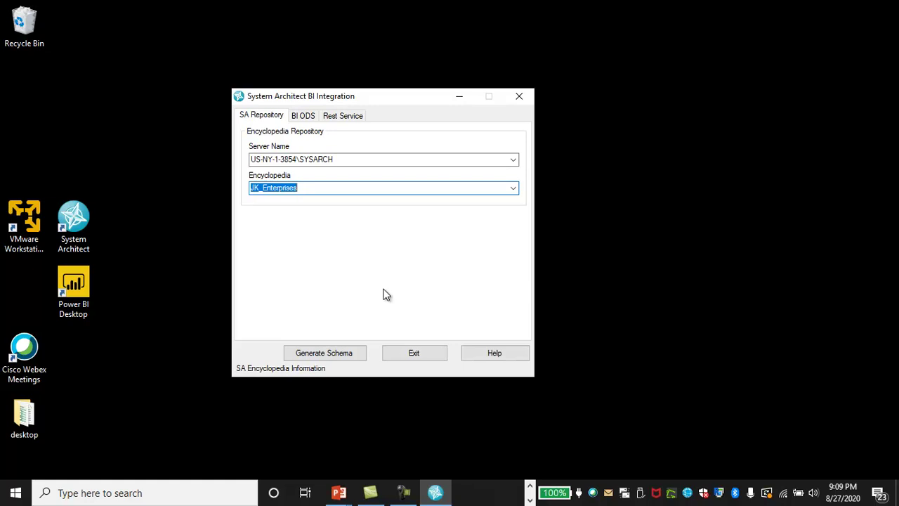
Step: On BI ODS, paste the server, enter database JK_Enterprises_ODSDatasource and generate the schema
left_click(303, 116)
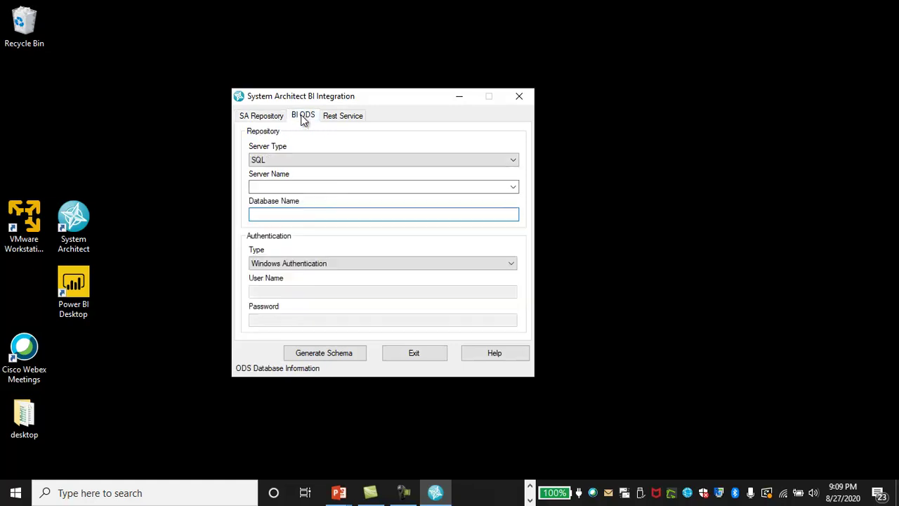
left_click(308, 186)
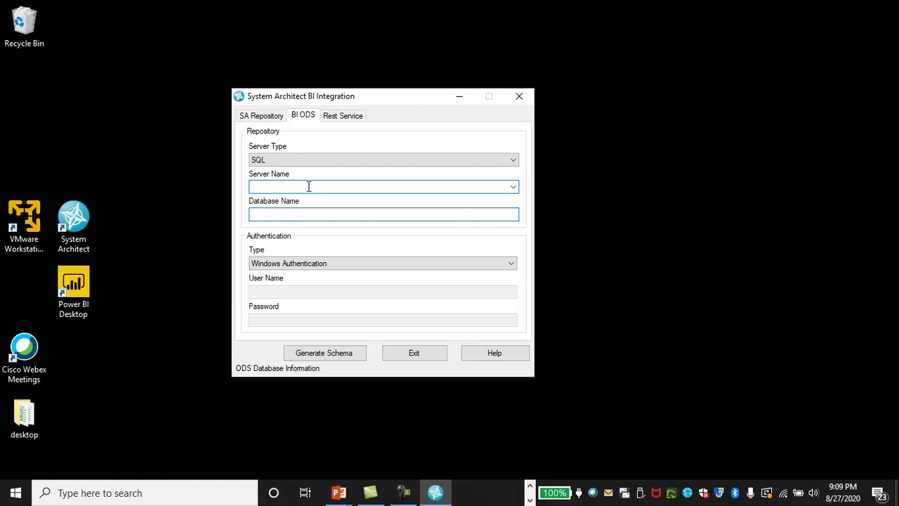
type("US-NY-1-3854\\SYSARCH")
left_click(335, 214)
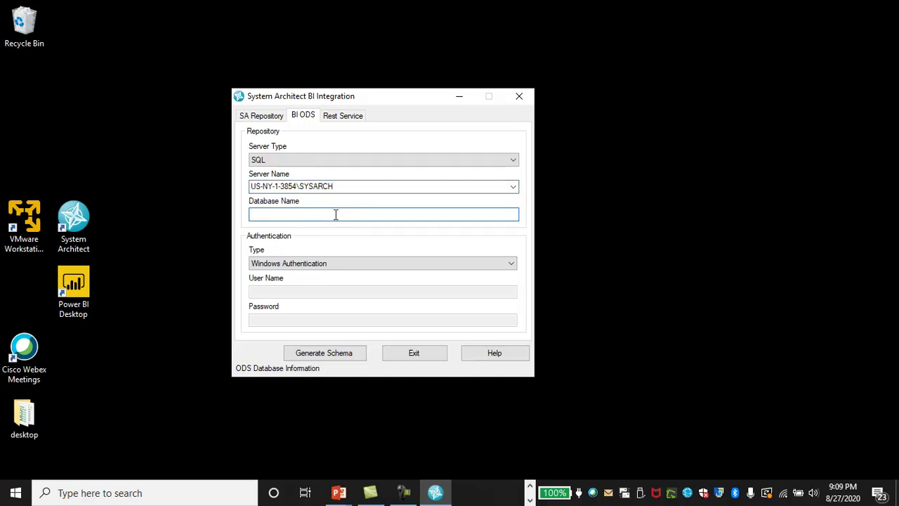
type("JK_Enterprises_ODSDatasource")
left_click(339, 353)
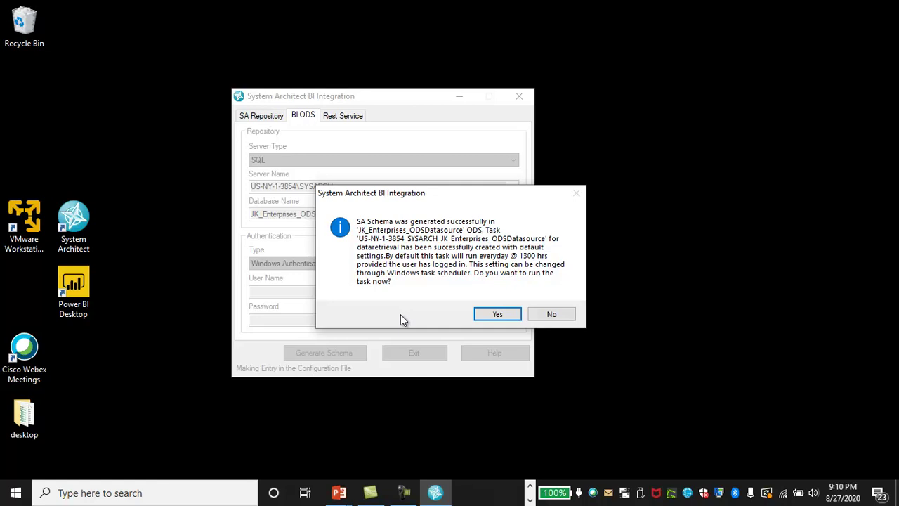
Step: Confirm running the data-retrieval task immediately
left_click(497, 314)
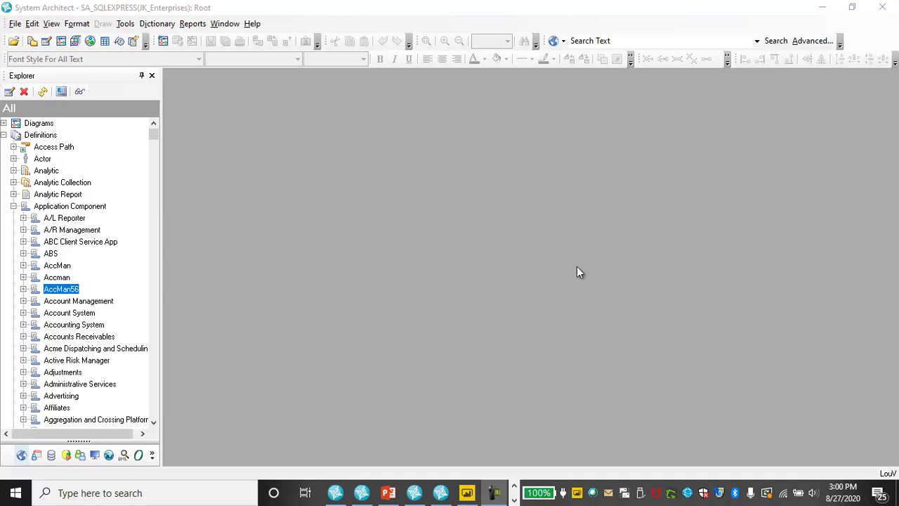
double_click(73, 294)
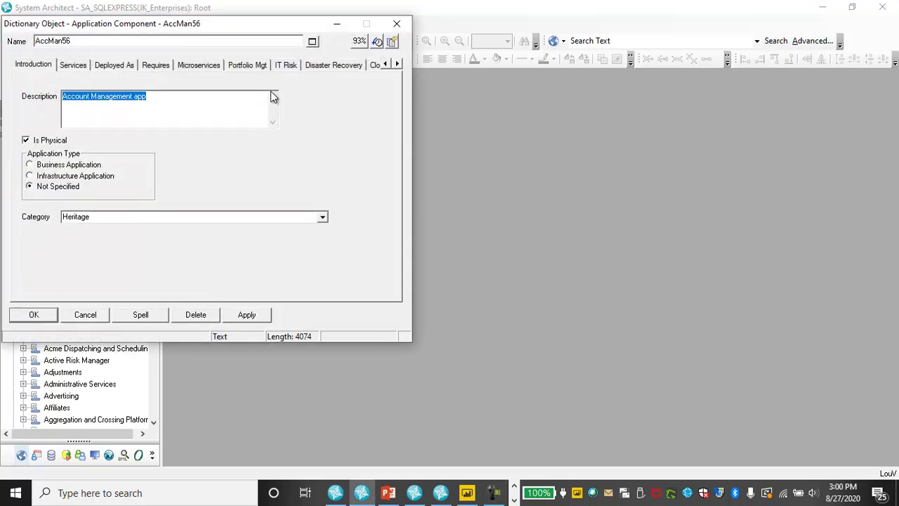
left_click_drag(247, 27, 477, 63)
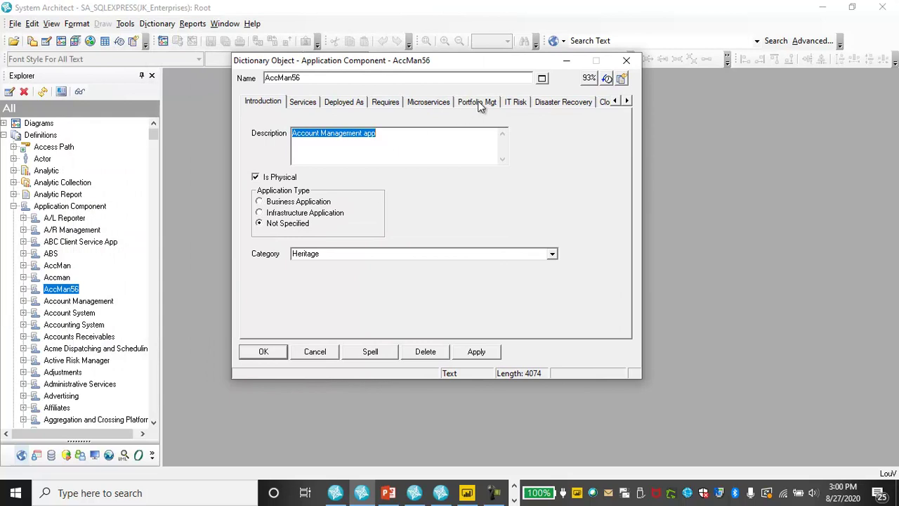
left_click(480, 104)
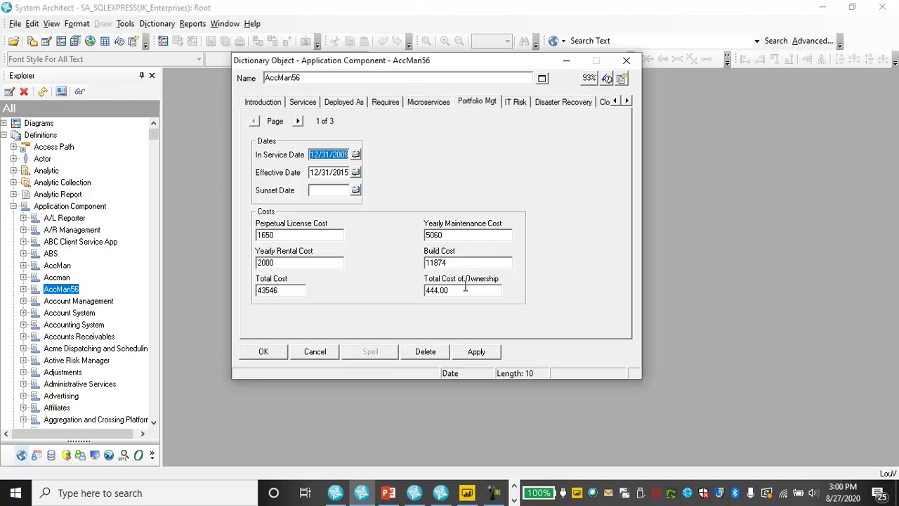
left_click(272, 354)
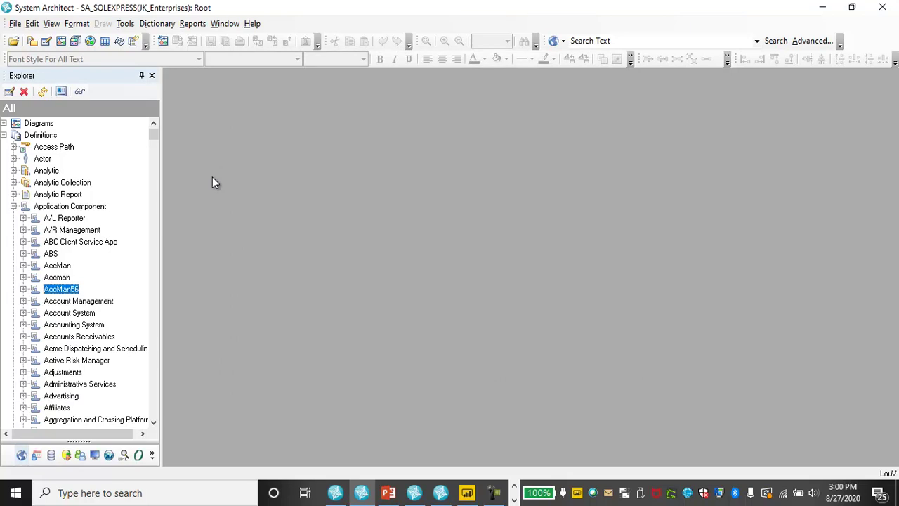
Step: Edit the Business Service to Apps with Cost report at its application level and generate it
left_click(200, 26)
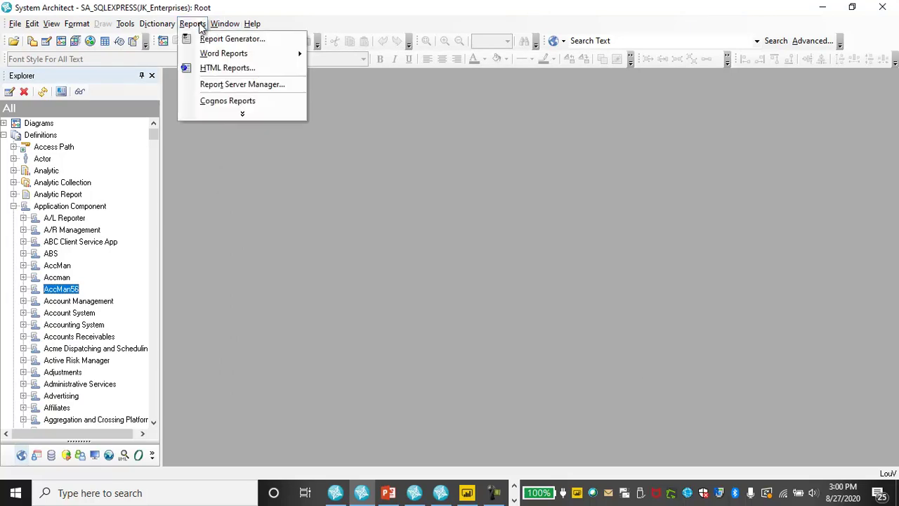
left_click(244, 40)
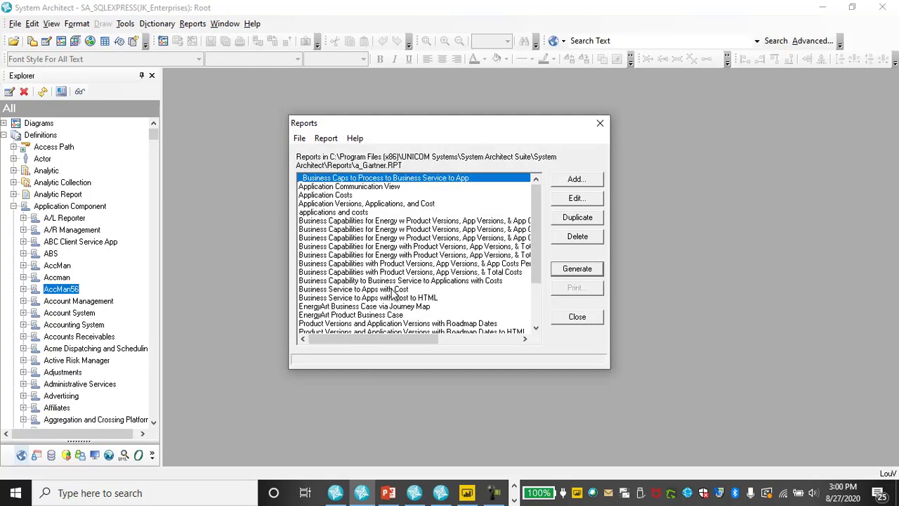
left_click(395, 290)
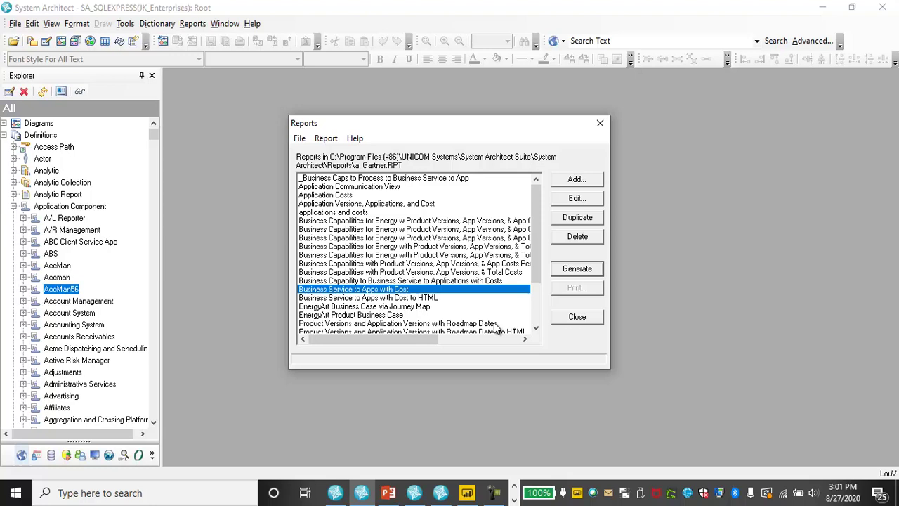
left_click(577, 199)
left_click_drag(524, 127, 463, 74)
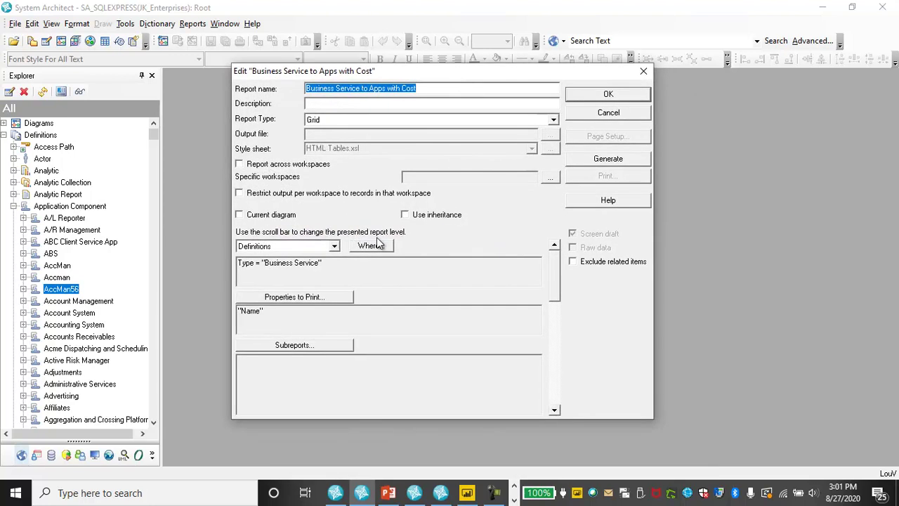
left_click(555, 392)
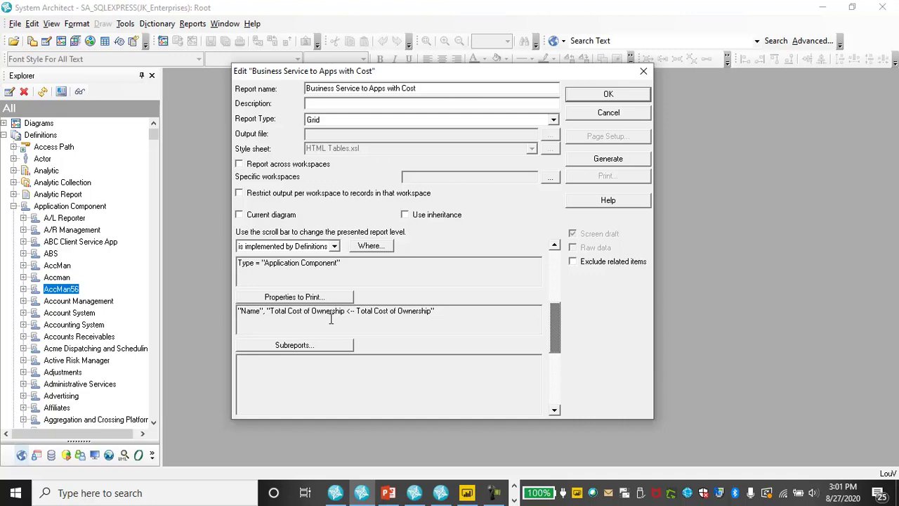
left_click(604, 159)
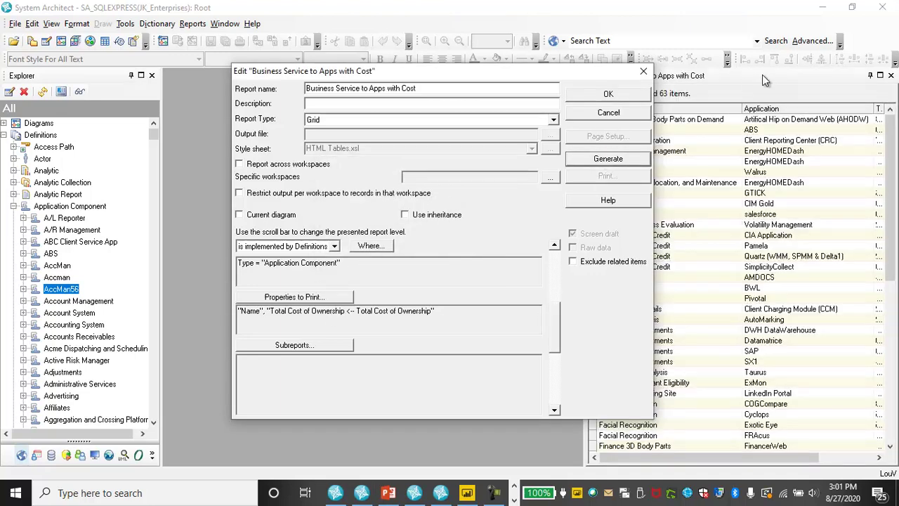
Step: Widen the report results to show Total Cost of Ownership and group rows by business service
left_click_drag(763, 75, 397, 59)
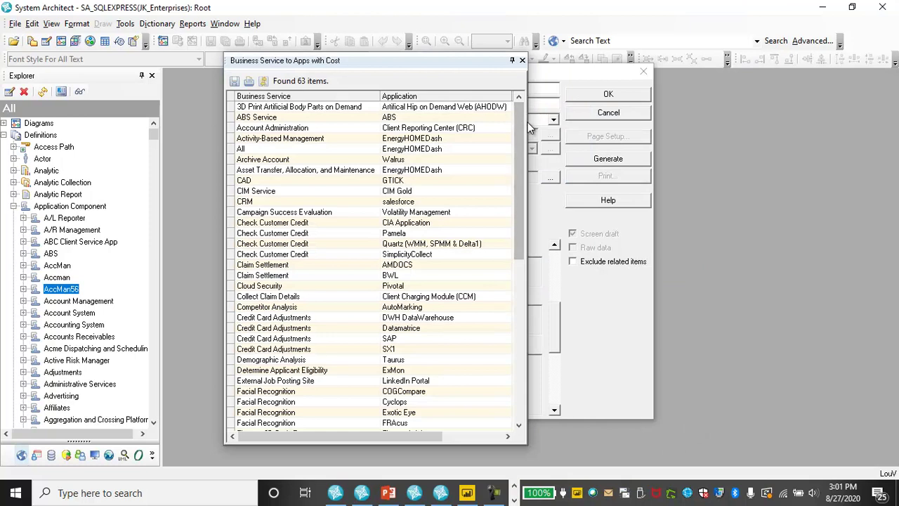
left_click_drag(528, 123, 715, 154)
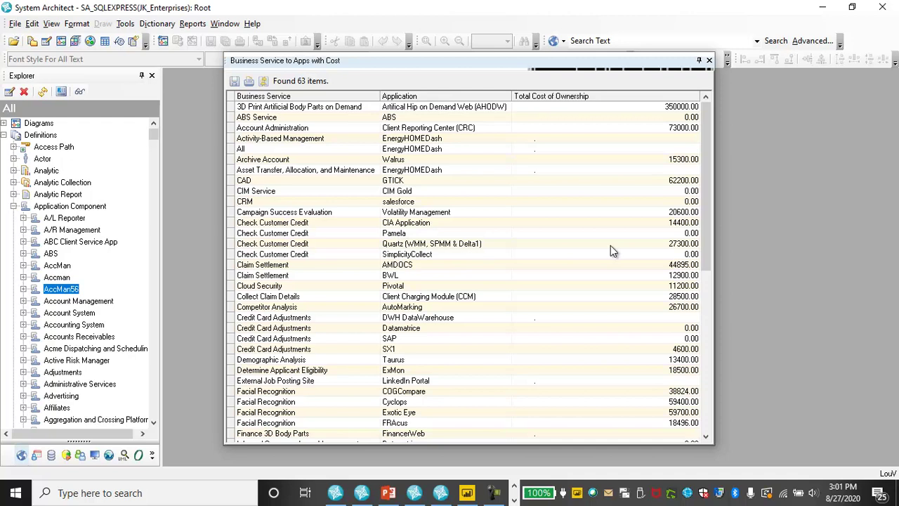
left_click(263, 81)
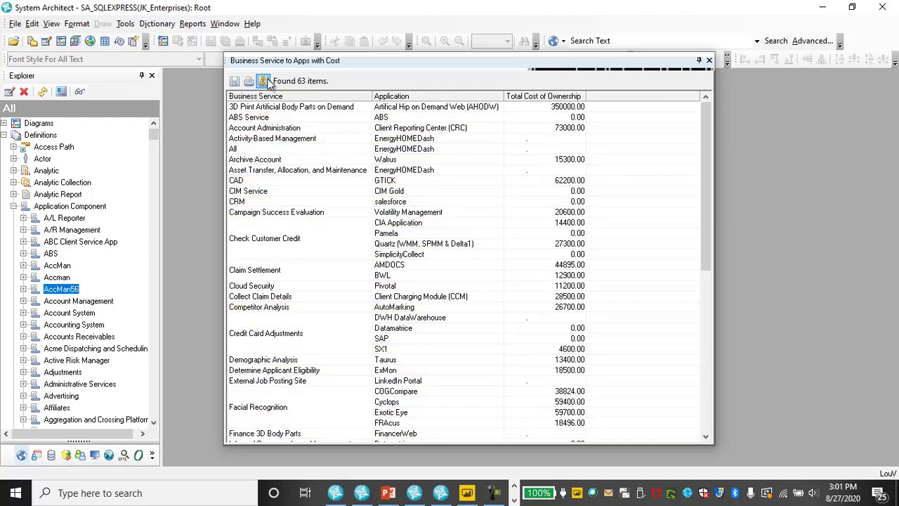
Step: Inspect the Volatility Management definition, then close the results and the report definition
double_click(406, 213)
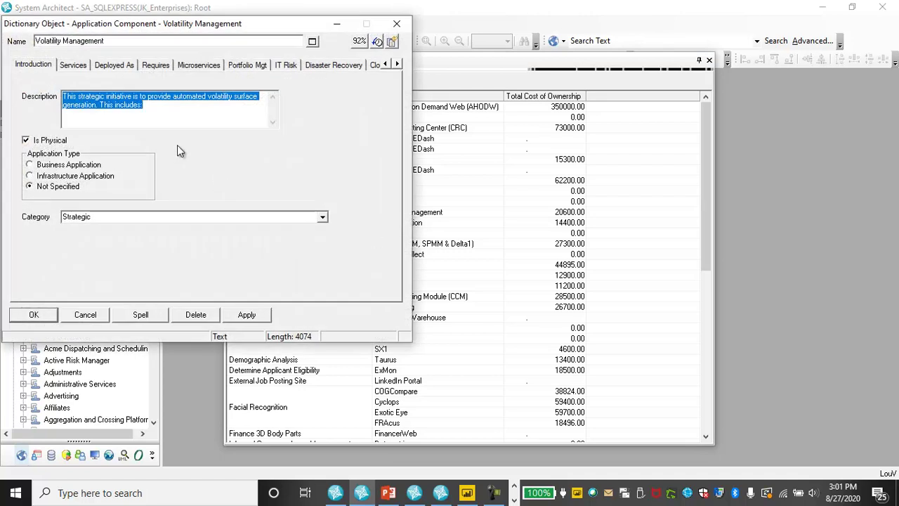
left_click(85, 315)
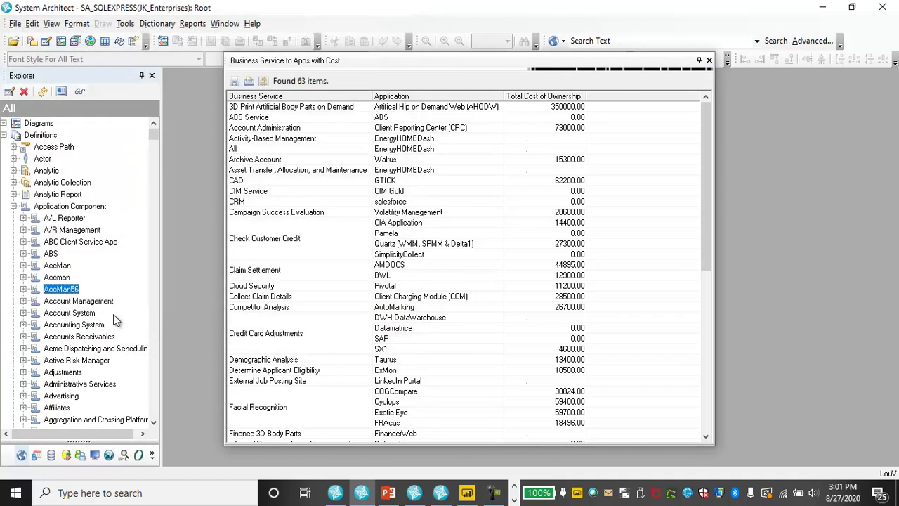
left_click(709, 60)
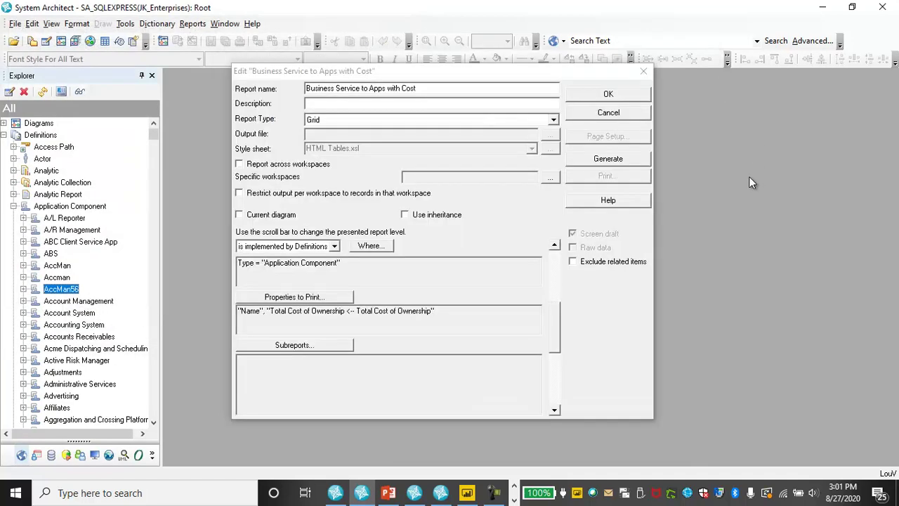
left_click(609, 94)
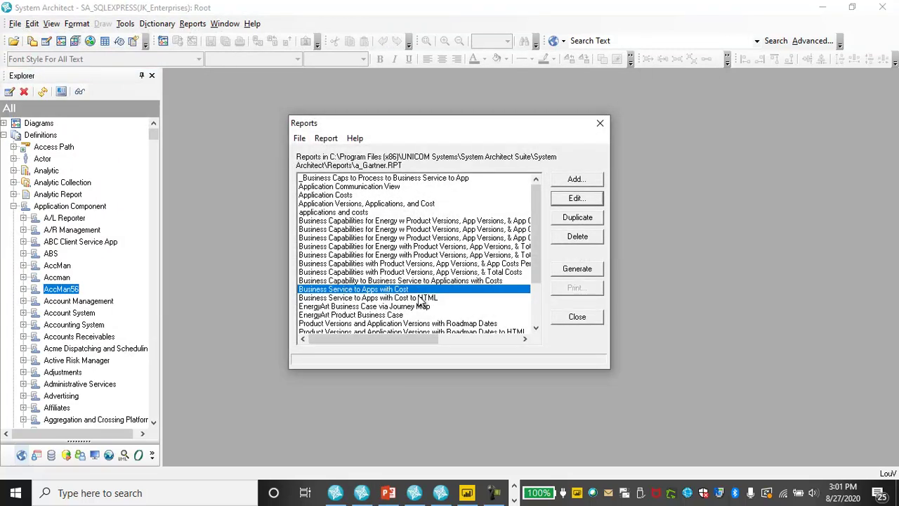
Step: Generate the Business Service to Apps with Cost to HTML report, then close the browser and Reports dialog
left_click(423, 298)
left_click(585, 197)
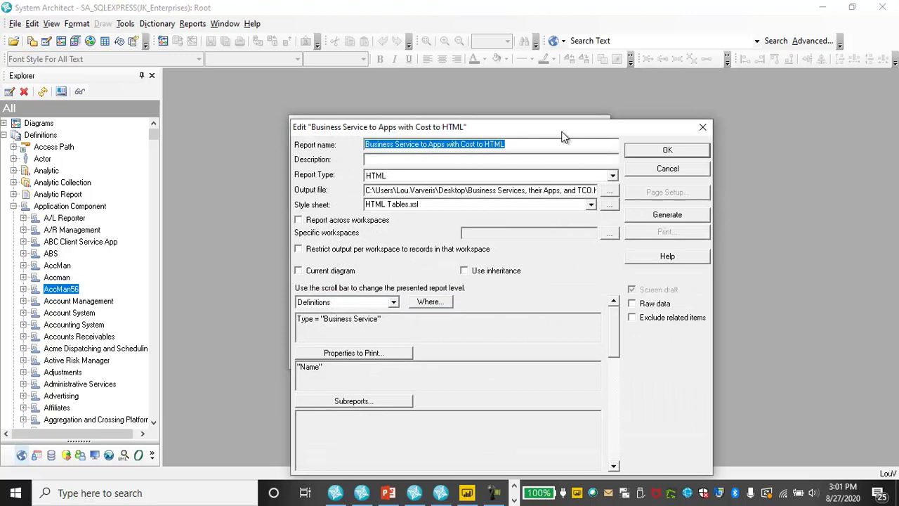
left_click_drag(566, 130, 489, 88)
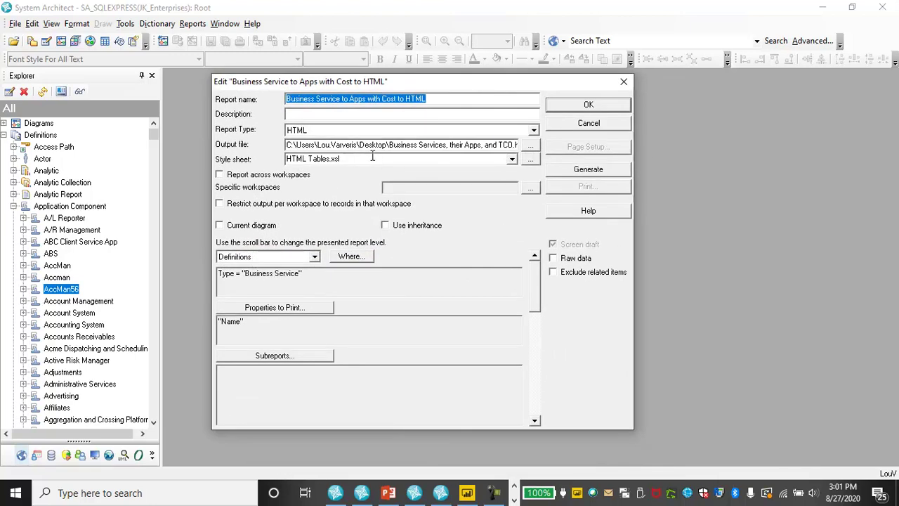
left_click(589, 169)
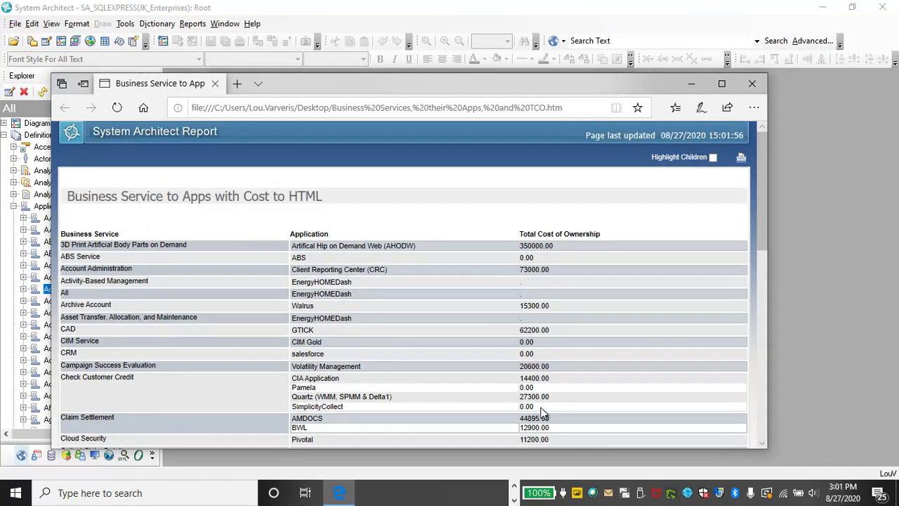
left_click(752, 83)
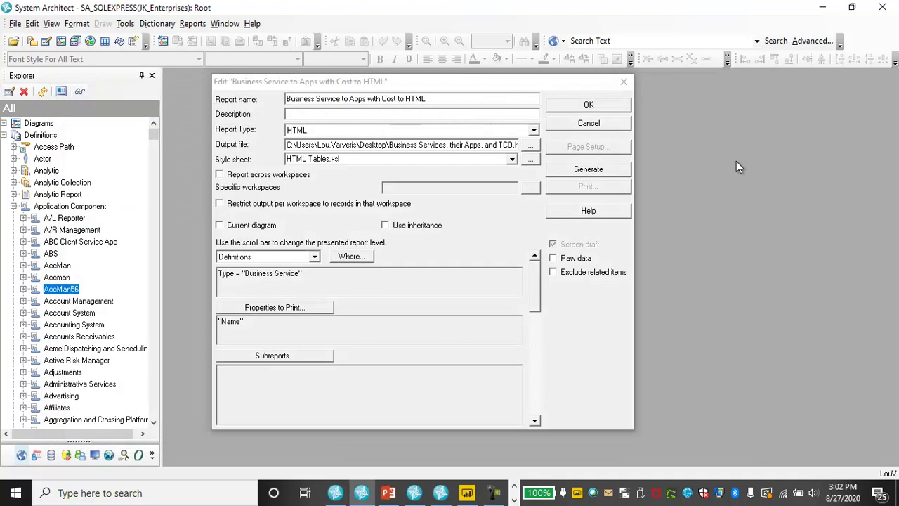
left_click(589, 105)
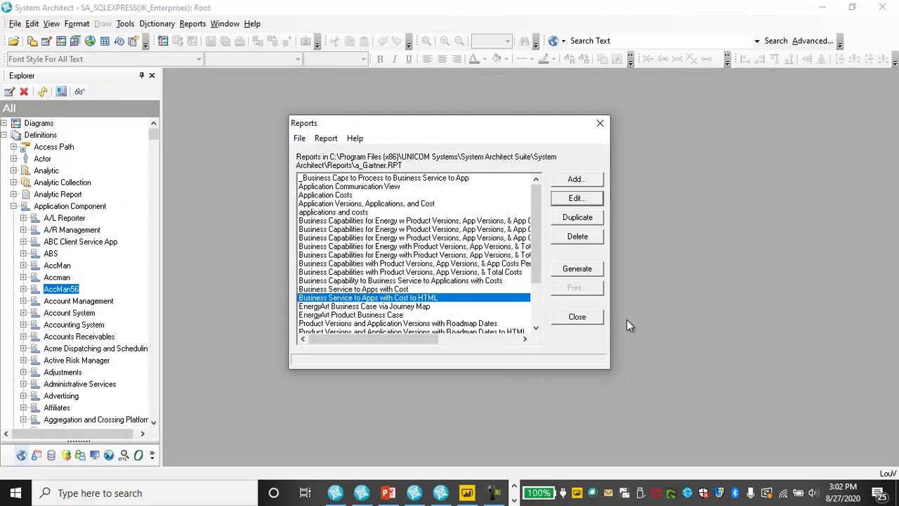
left_click(578, 316)
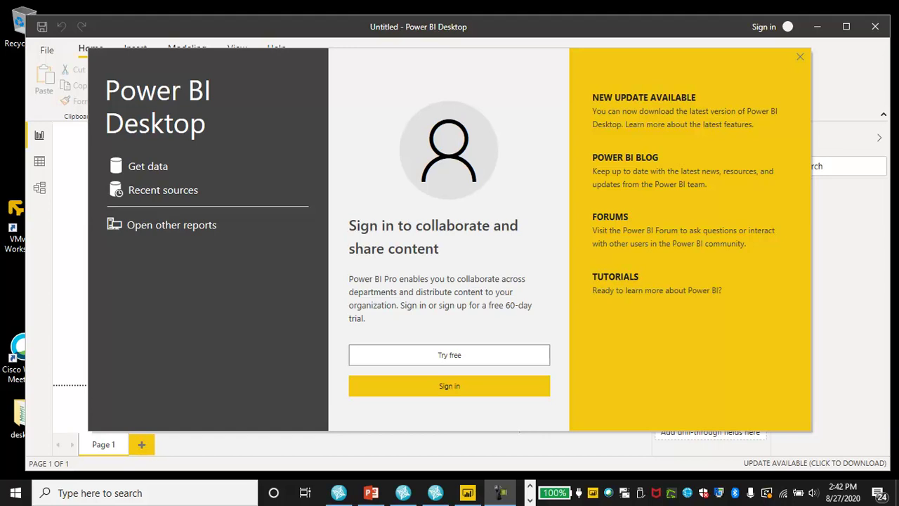
Step: Dismiss the welcome screen and start a SQL Server data connection, ready for the server name
left_click(800, 57)
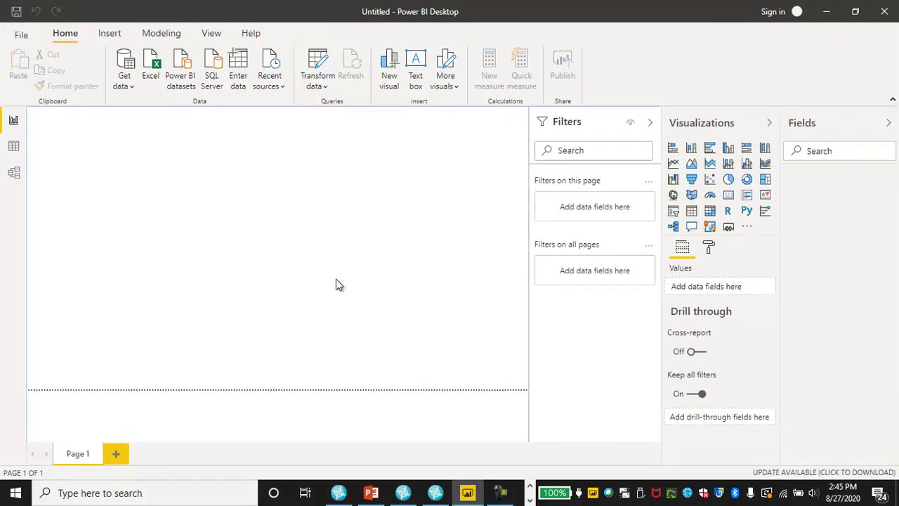
left_click(128, 83)
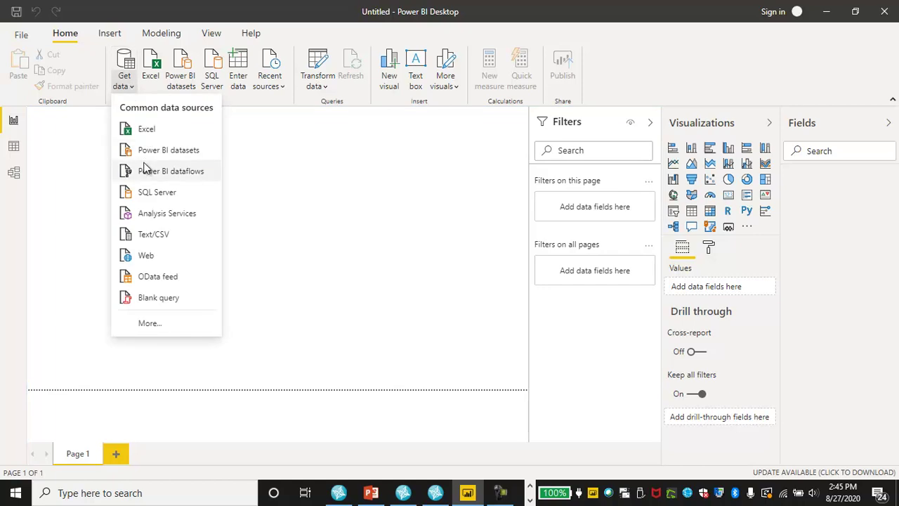
left_click(159, 193)
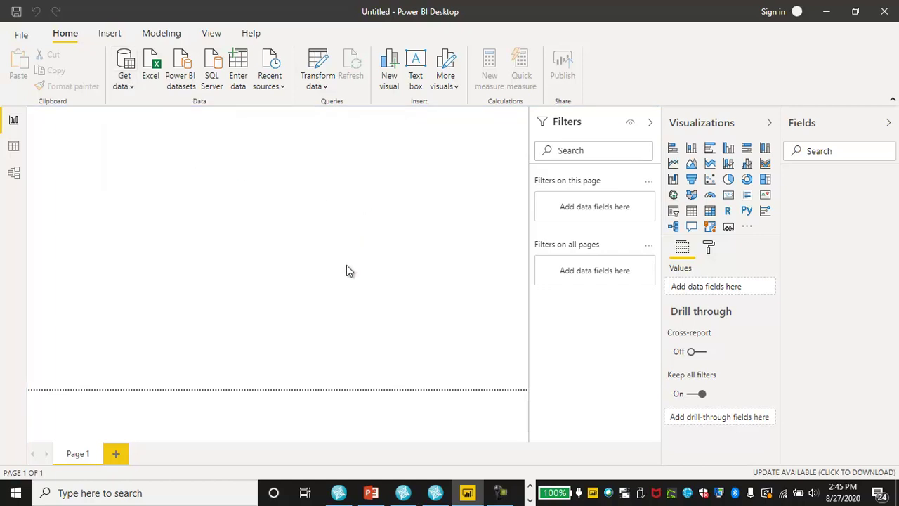
left_click(286, 189)
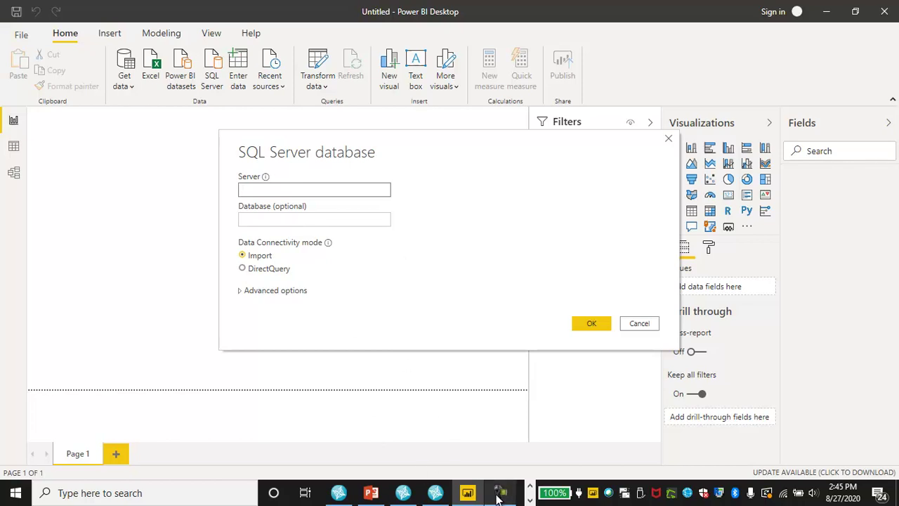
Step: Copy the ODS server name US-NY-1-3854\SYSARCH from BI Integration into the Server field
mouse_move(441, 497)
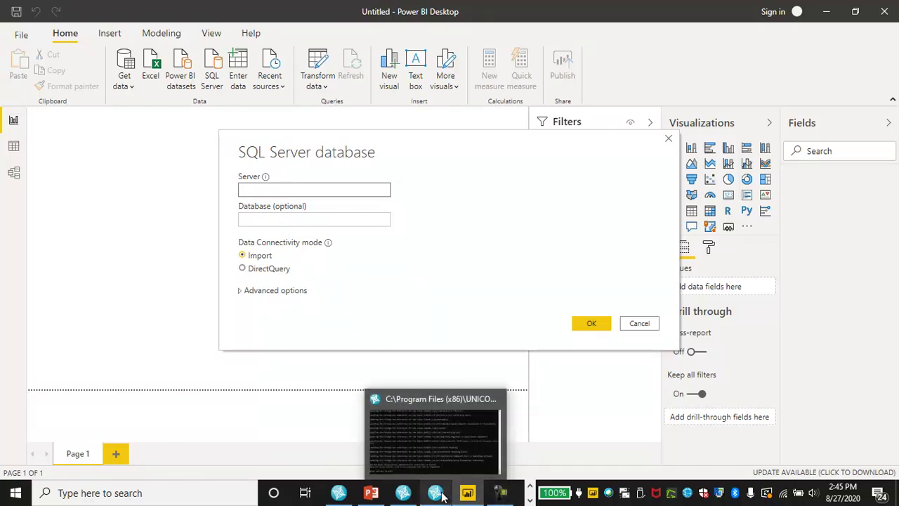
left_click(403, 492)
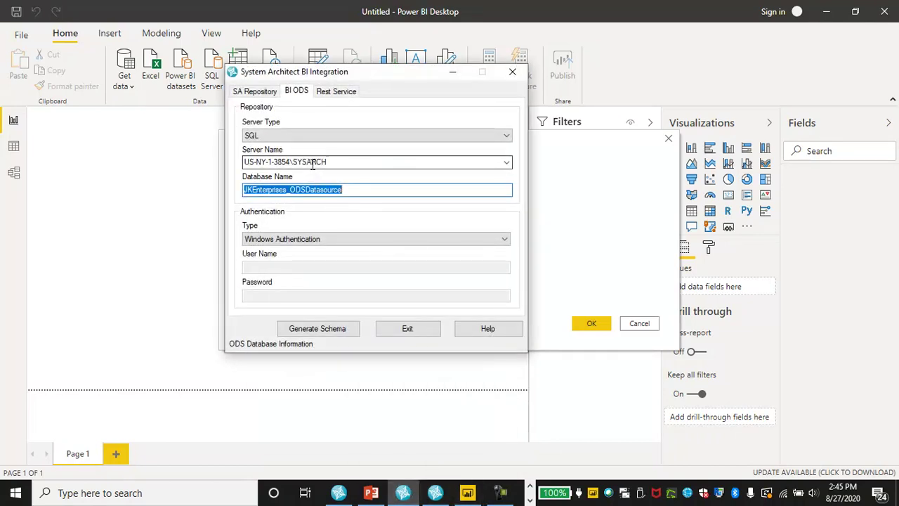
left_click(335, 164)
key("ctrl+c")
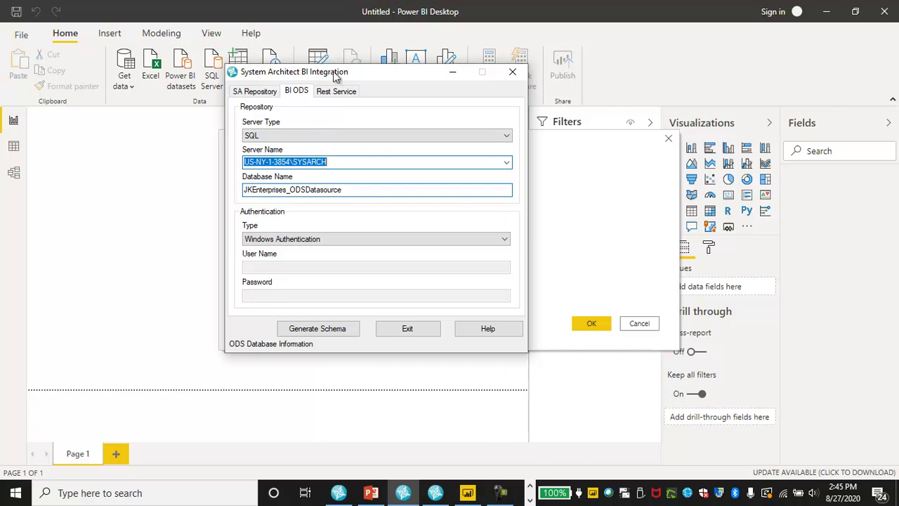
left_click_drag(333, 76, 529, 115)
left_click(317, 186)
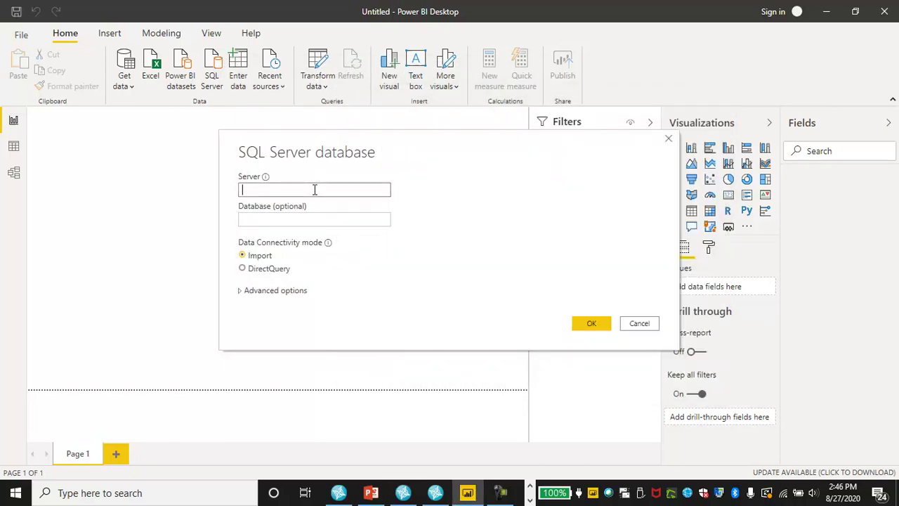
key("ctrl+v")
Step: Copy the ODS database name JKEnterprises_ODSDatasource into the Database field
left_click(406, 494)
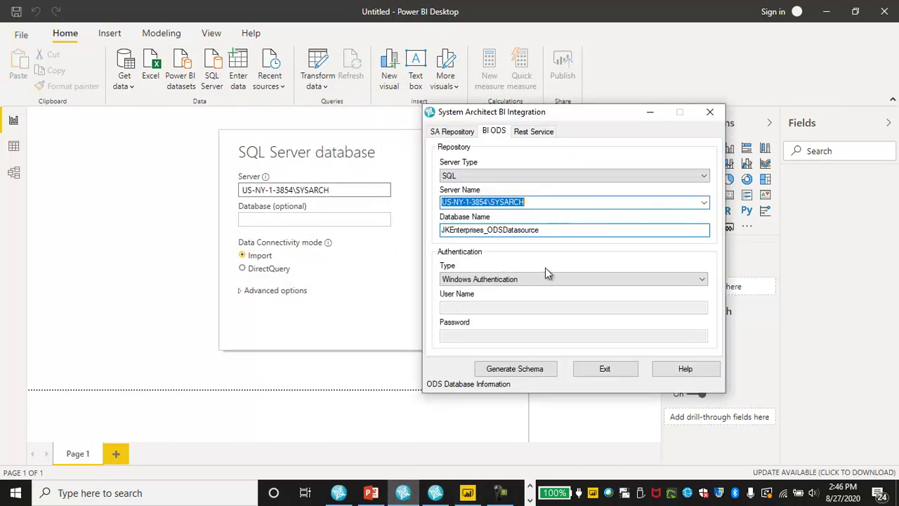
double_click(538, 230)
key("ctrl+c")
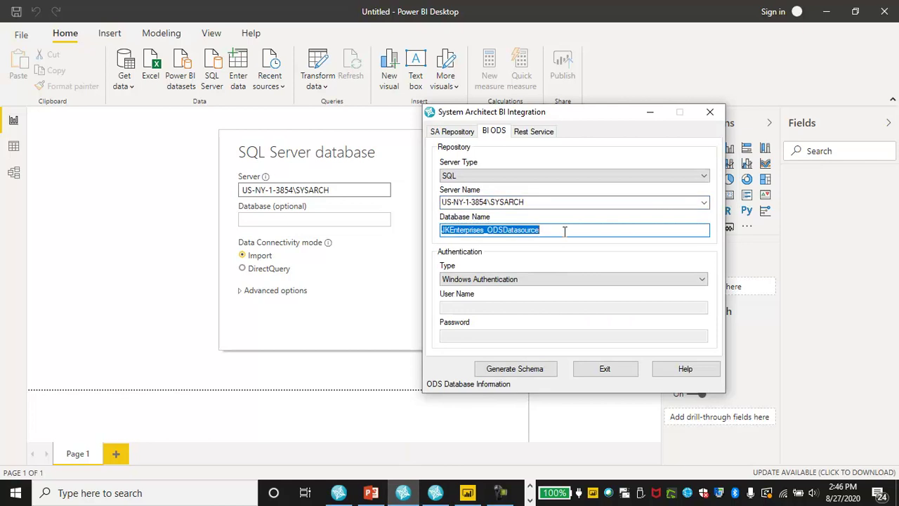
left_click(295, 221)
key("ctrl+v")
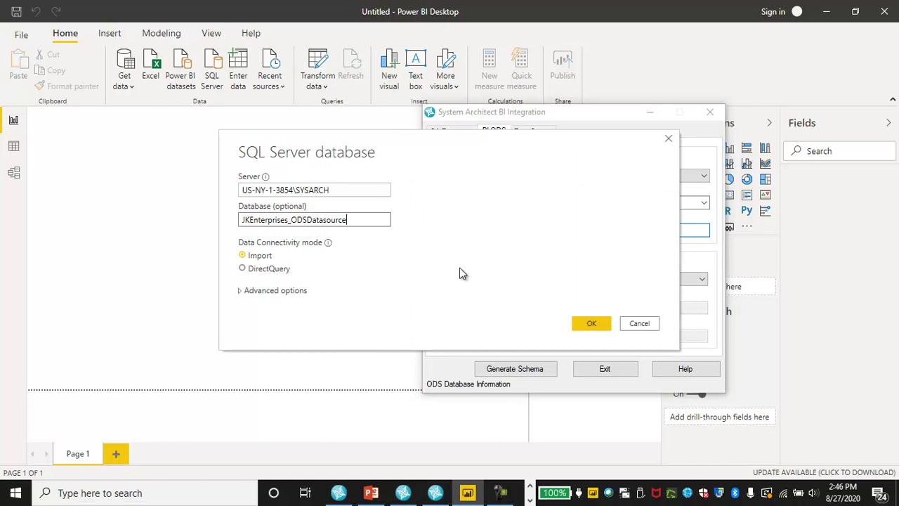
Step: Connect and tick SAODS.Def_Application Component and SAODS.Def_Business Service in the Navigator
left_click(592, 323)
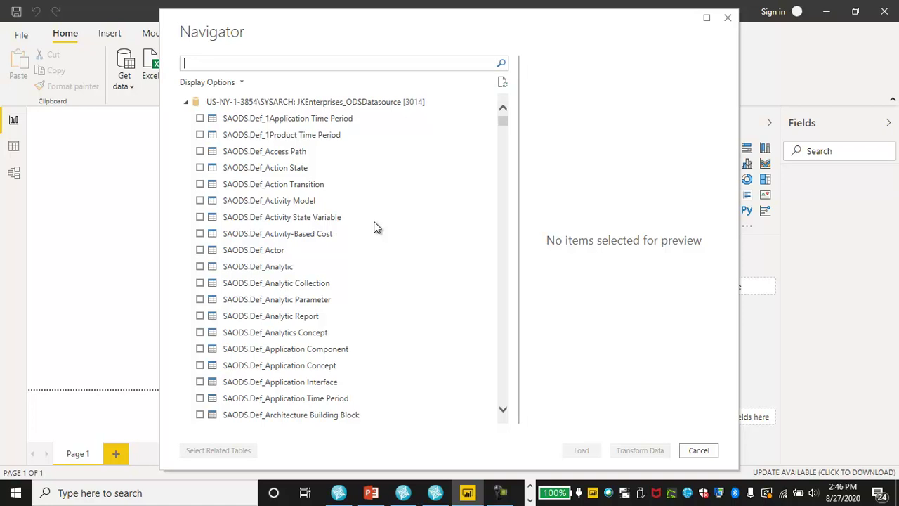
scroll(299, 312, "down", 3)
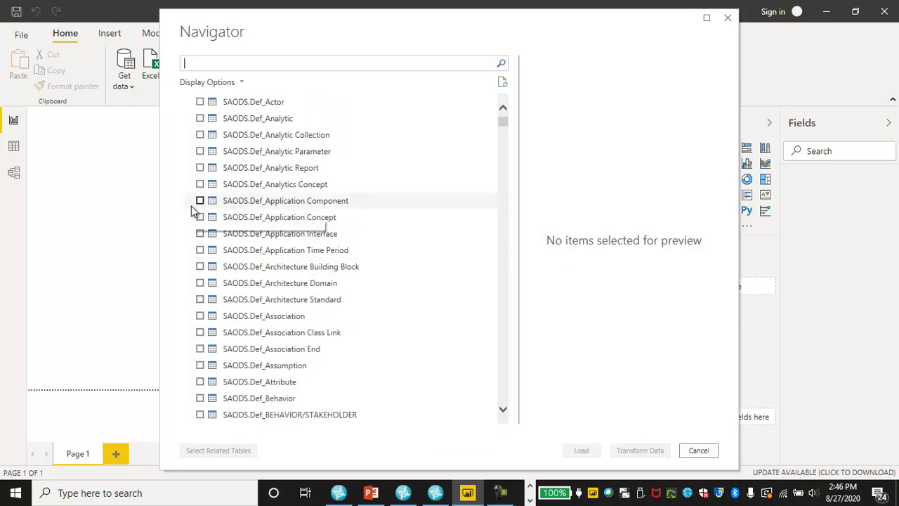
left_click(200, 201)
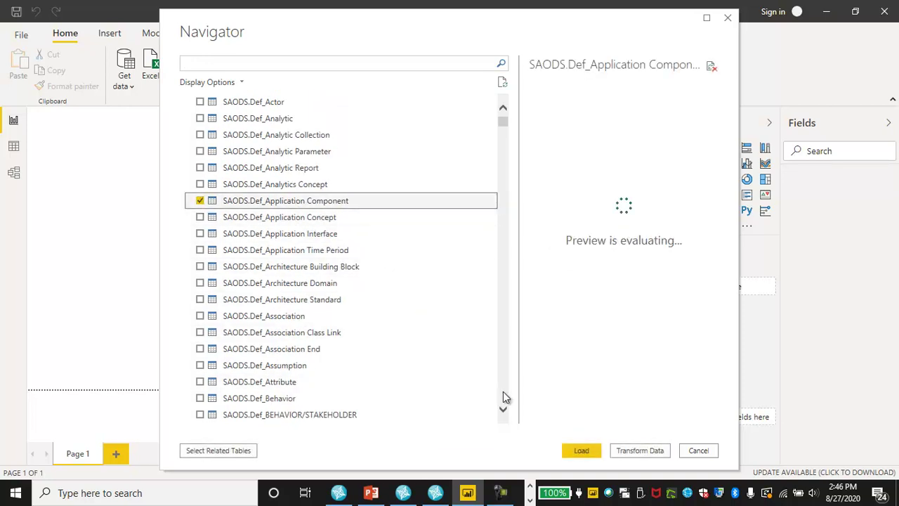
left_click(504, 390)
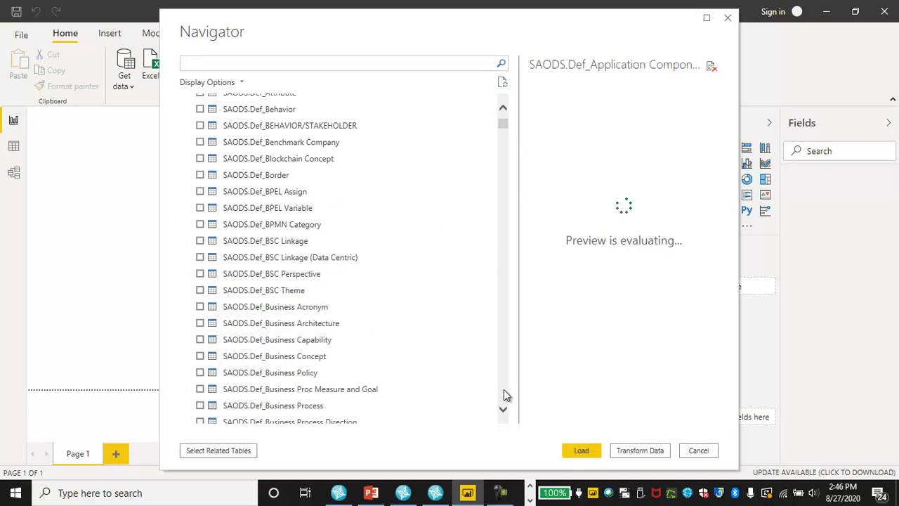
left_click(501, 155)
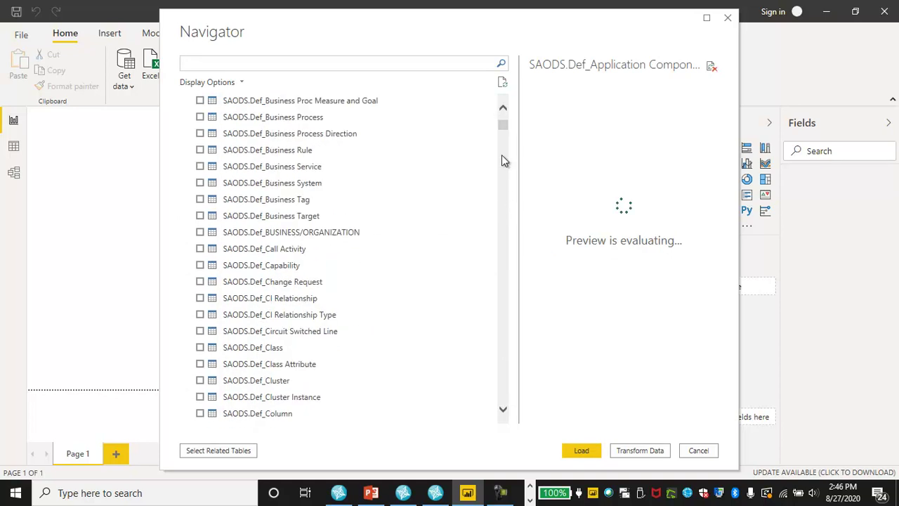
left_click(200, 166)
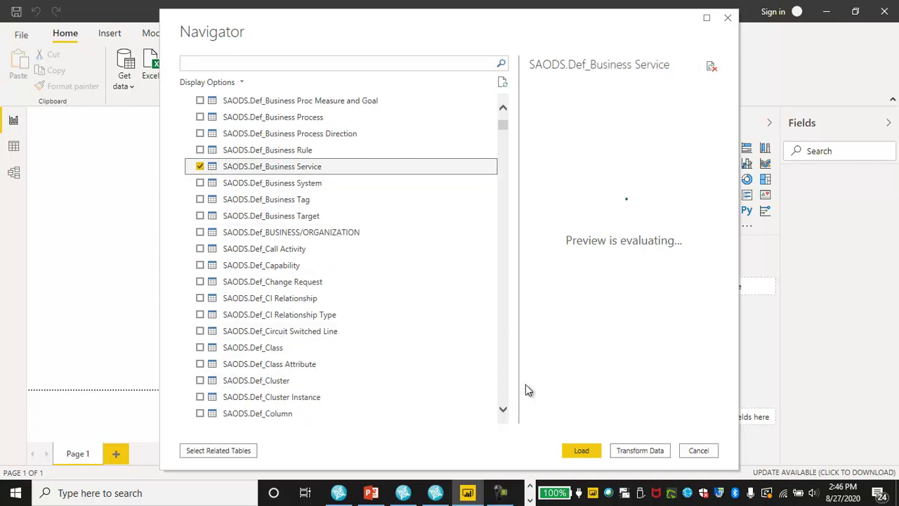
Step: Add the LK_Def_Business Service_Implemented by Physical Application Components table and load all three tables
scroll(503, 382, "down", 12)
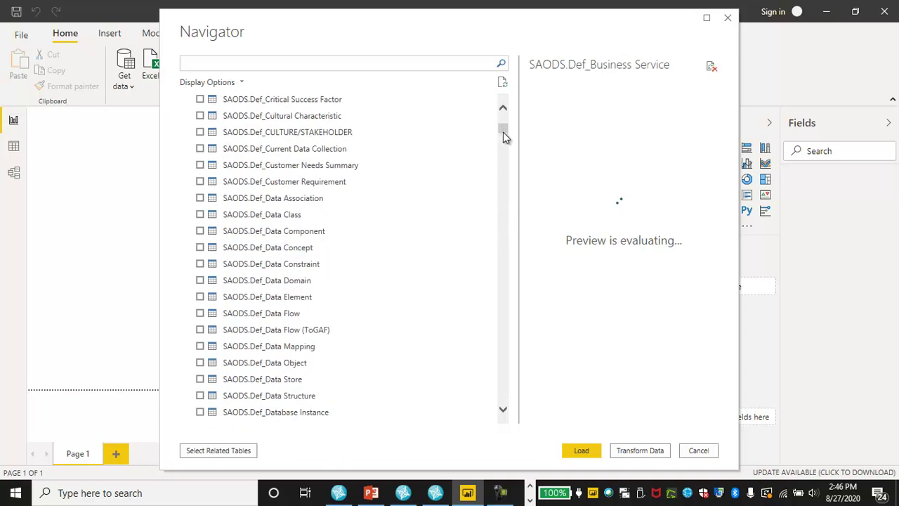
left_click_drag(503, 132, 505, 180)
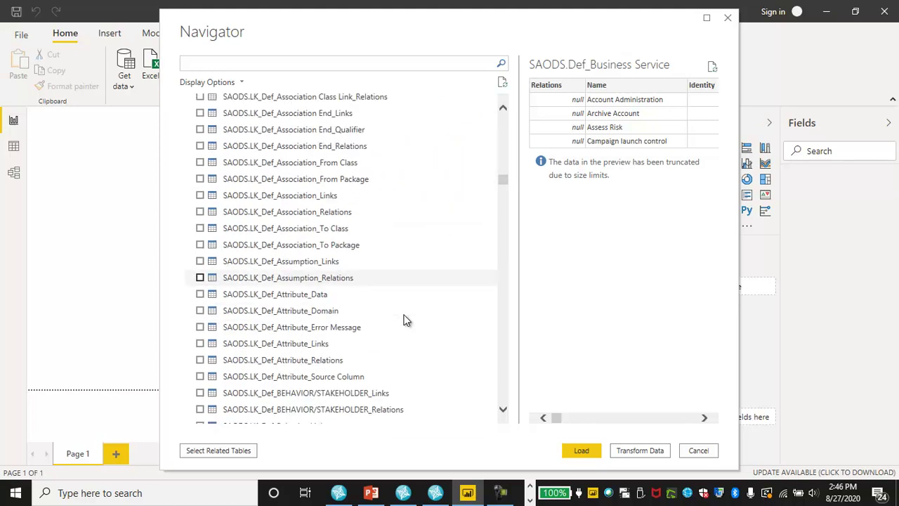
scroll(405, 319, "down", 5)
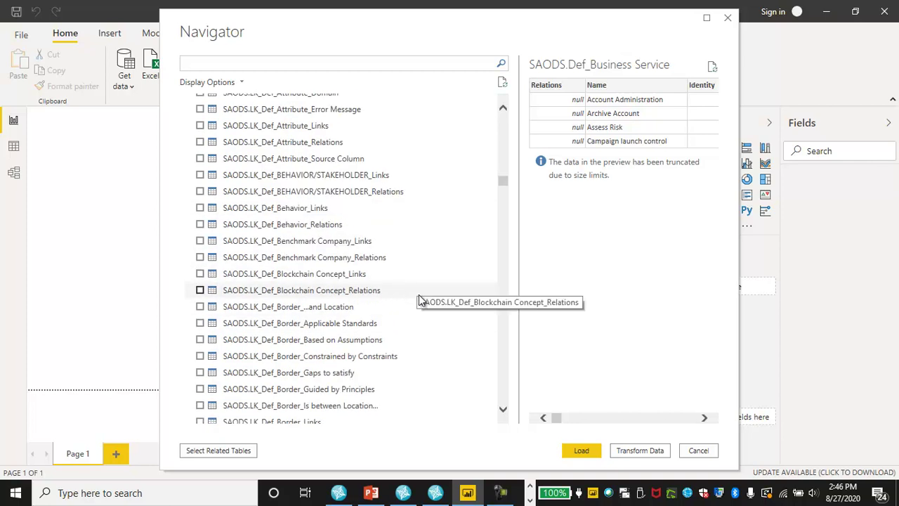
scroll(414, 315, "down", 10)
scroll(429, 331, "down", 1)
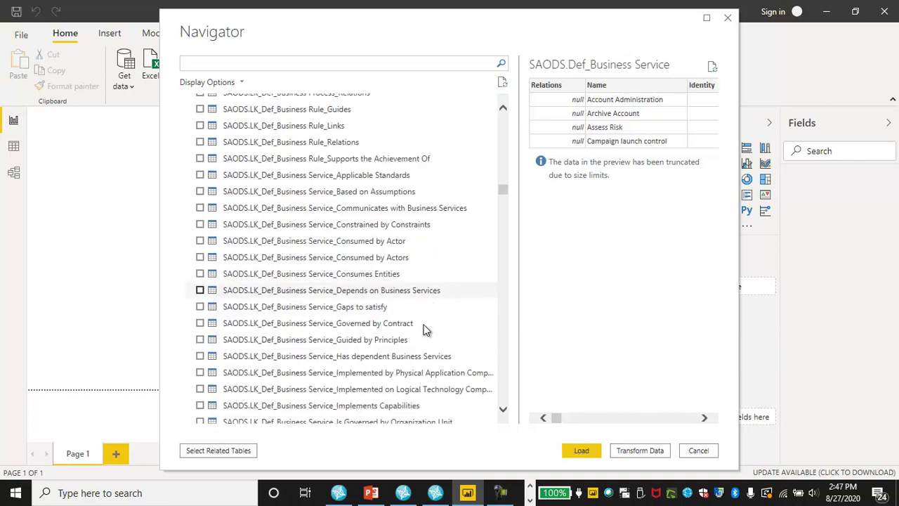
scroll(422, 330, "down", 1)
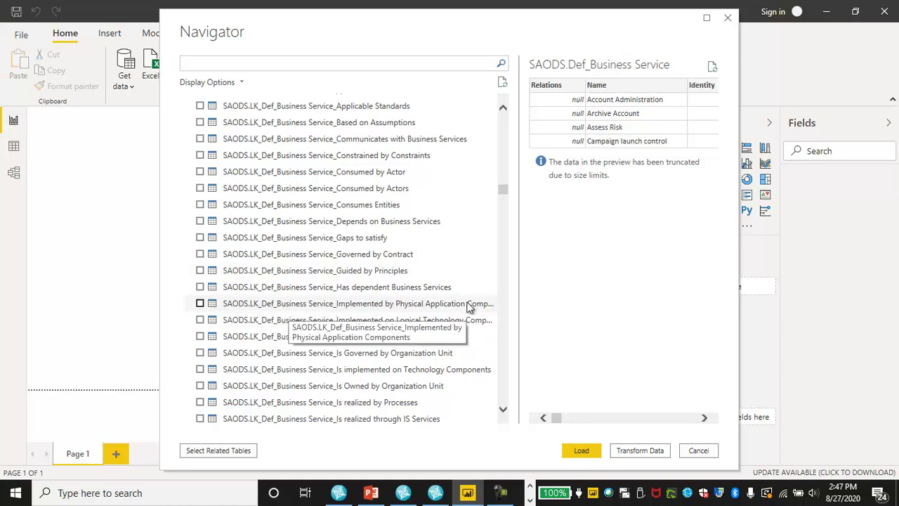
left_click(200, 303)
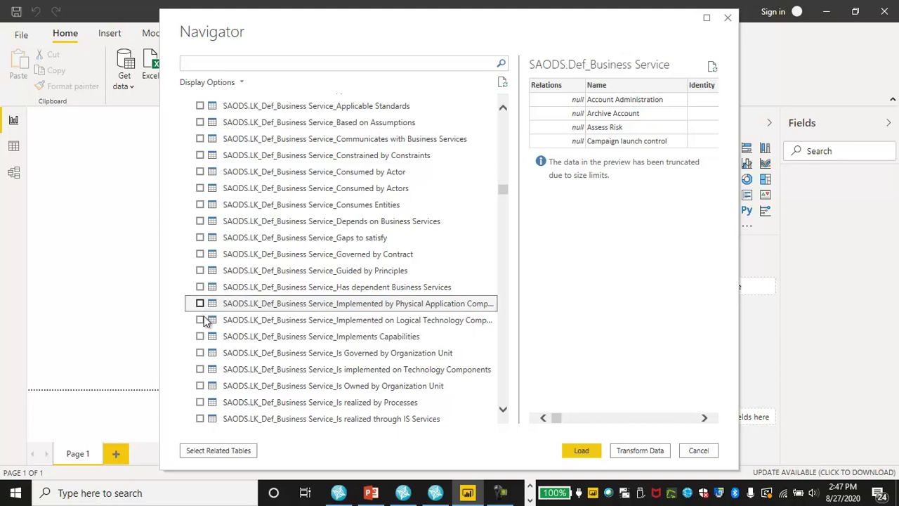
left_click(581, 450)
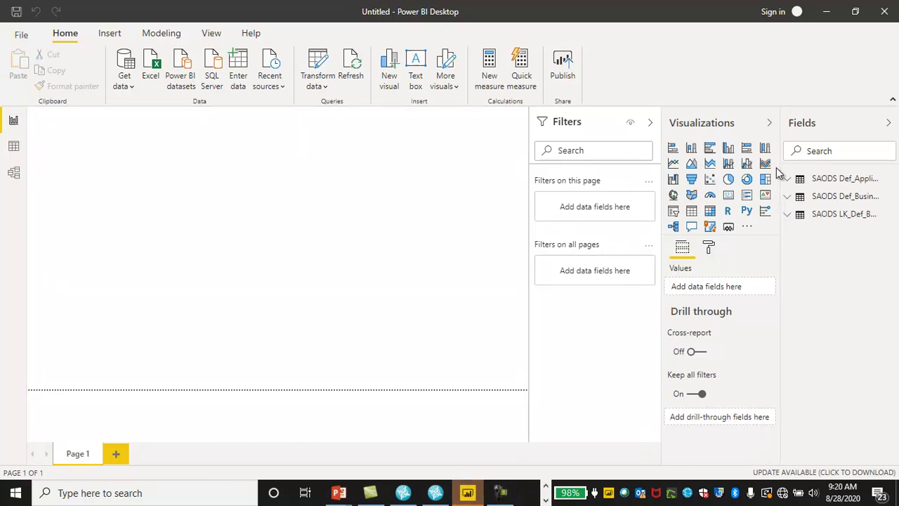
Step: Widen the Fields pane and briefly expand Def_Application Component to inspect its fields
left_click_drag(777, 165, 691, 163)
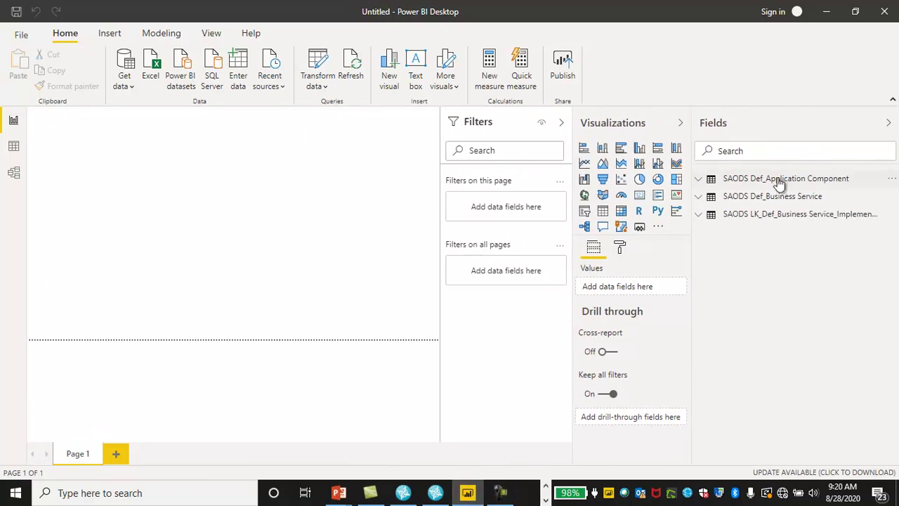
left_click(700, 181)
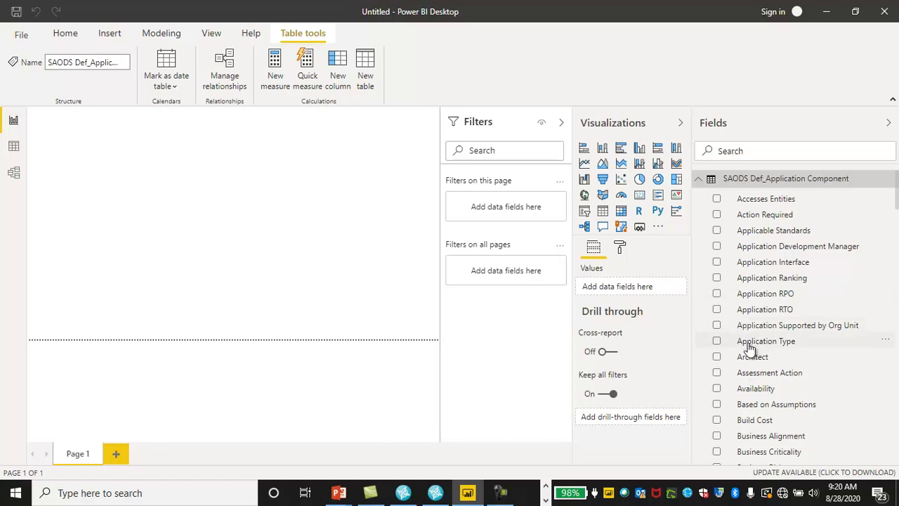
left_click(699, 181)
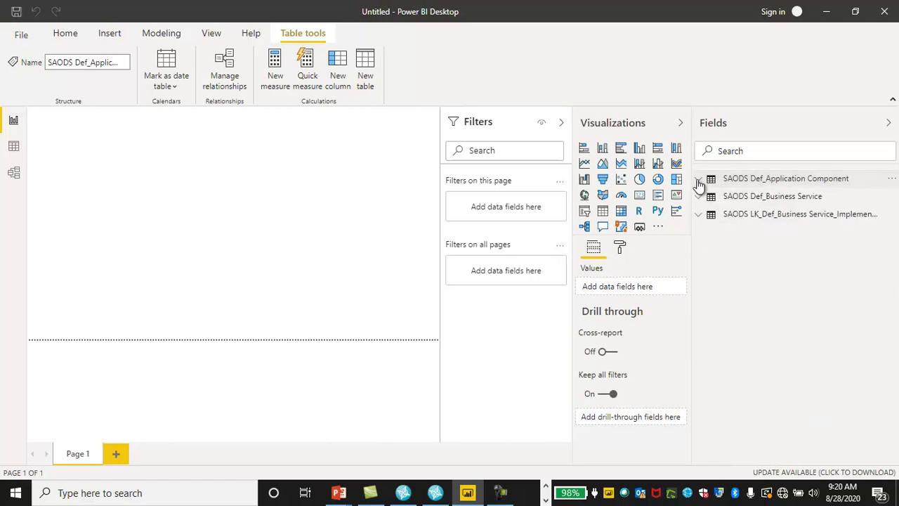
Step: In Model view, arrange the cards so the LK link table sits between Application Component and Business Service
left_click(14, 173)
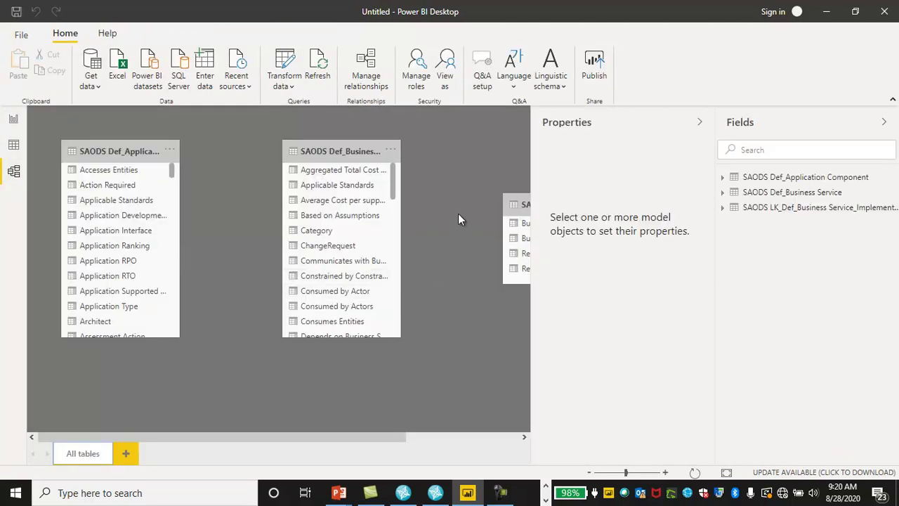
left_click_drag(333, 150, 412, 203)
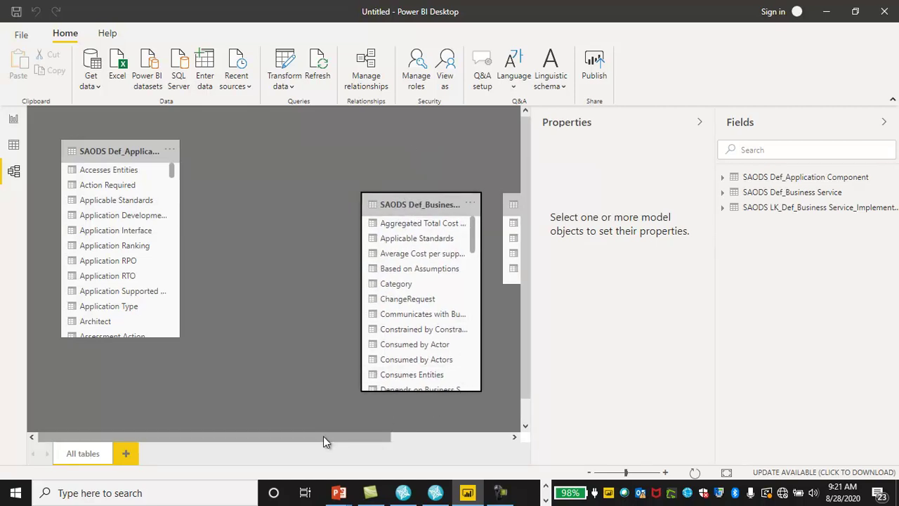
left_click_drag(322, 437, 399, 432)
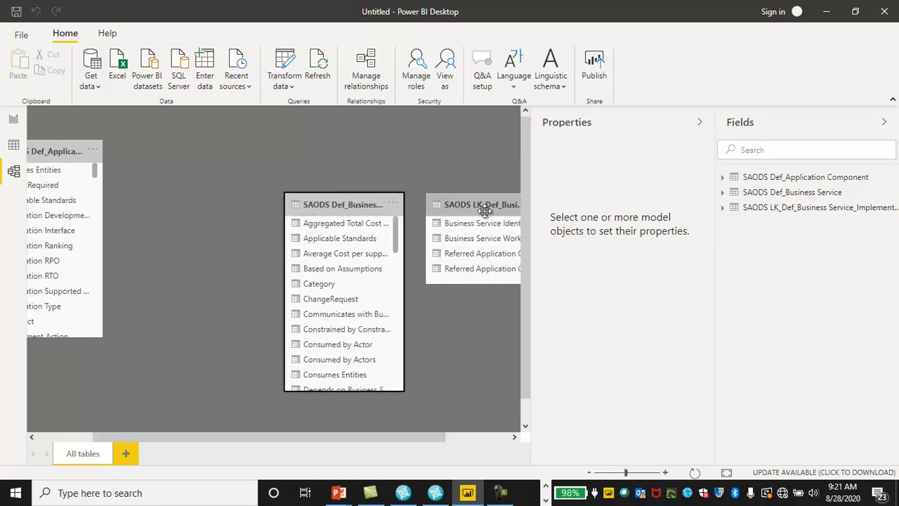
left_click_drag(490, 205, 207, 211)
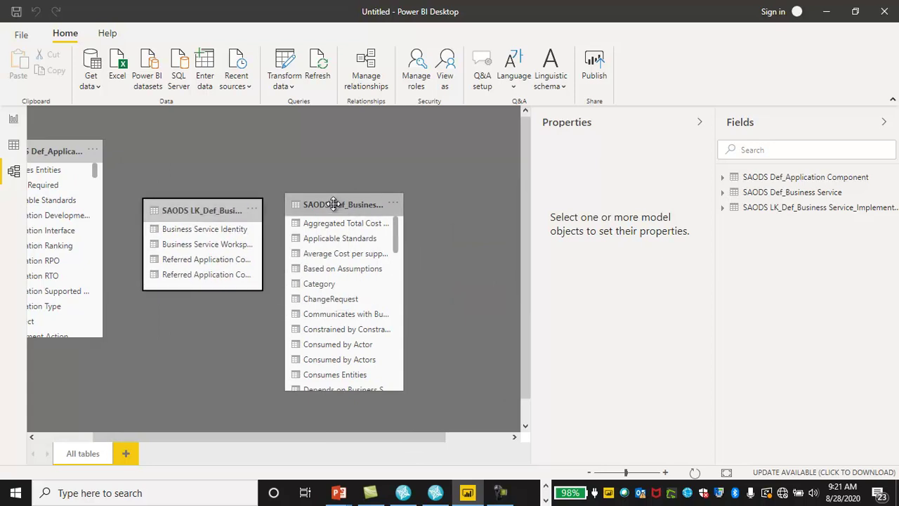
left_click_drag(354, 204, 437, 177)
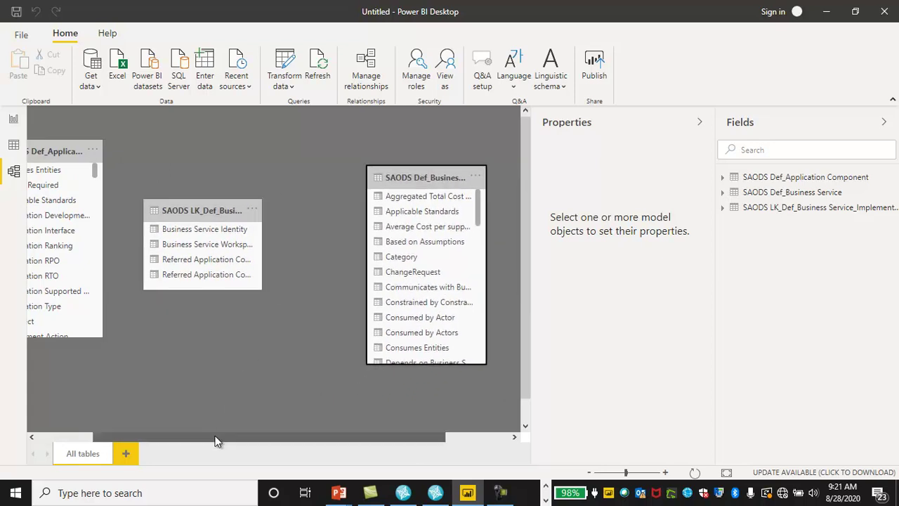
left_click_drag(217, 437, 170, 437)
left_click_drag(263, 207, 308, 213)
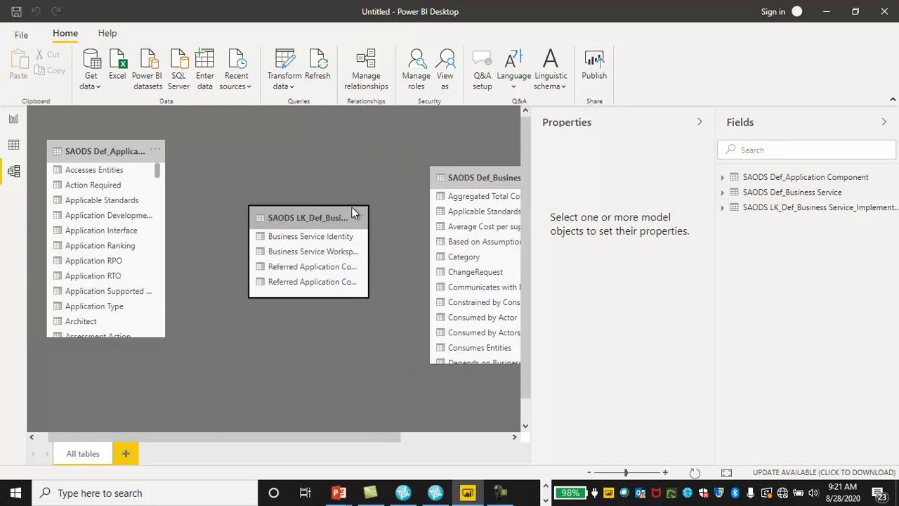
Step: Relate Def_Application Component's Identity to the LK link table's Referred Application Component Identity
left_click(375, 61)
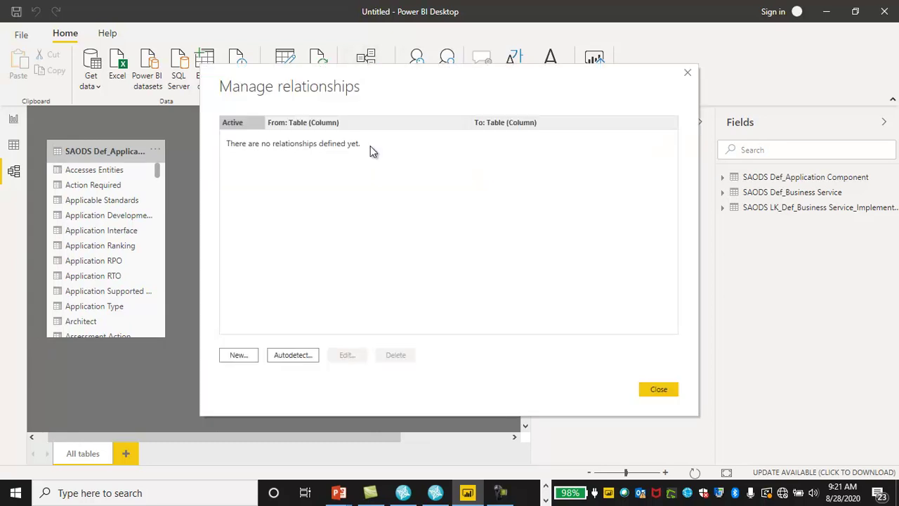
left_click(240, 355)
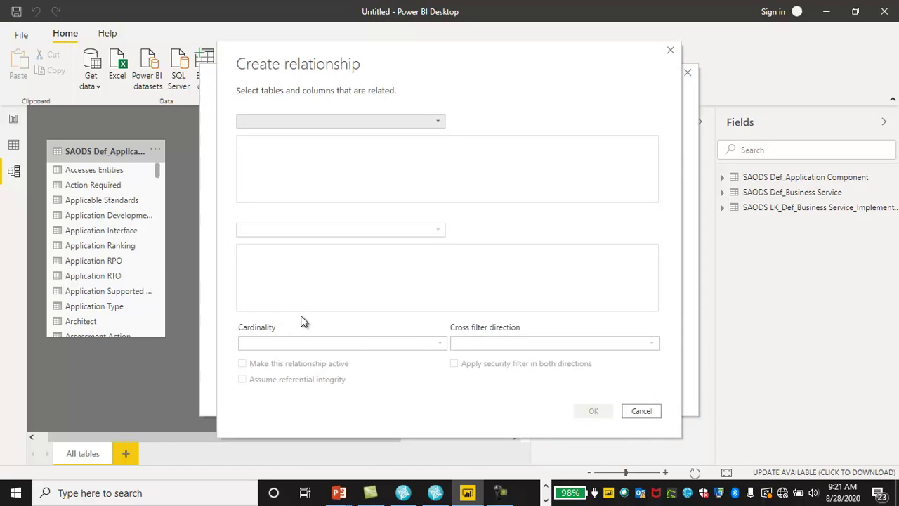
left_click(437, 125)
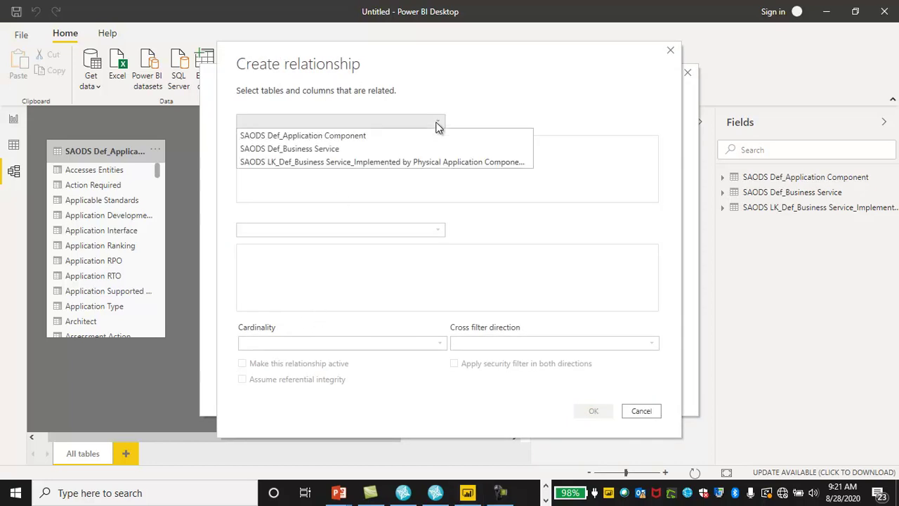
left_click(369, 135)
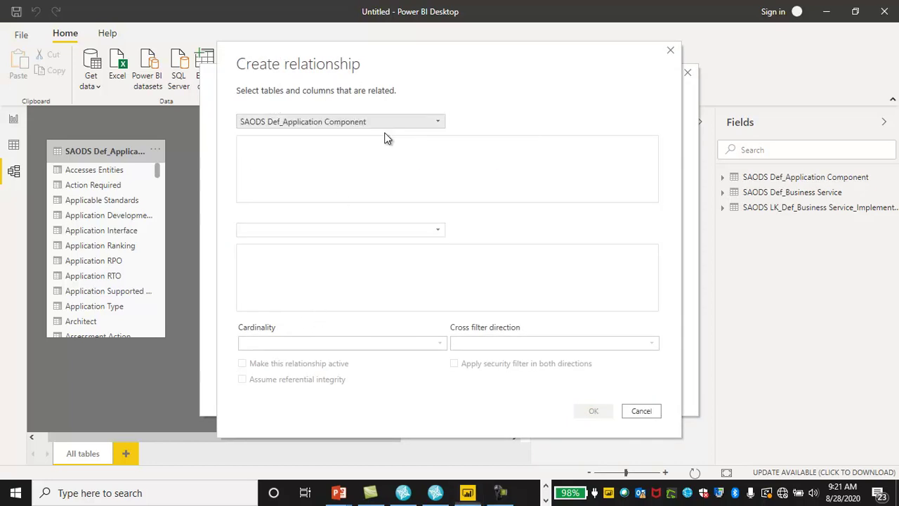
left_click(436, 232)
left_click(411, 258)
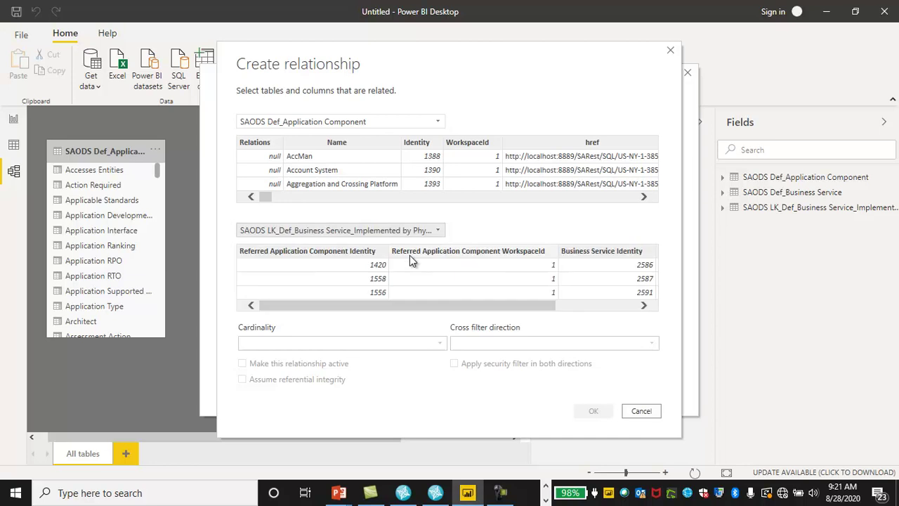
left_click(419, 142)
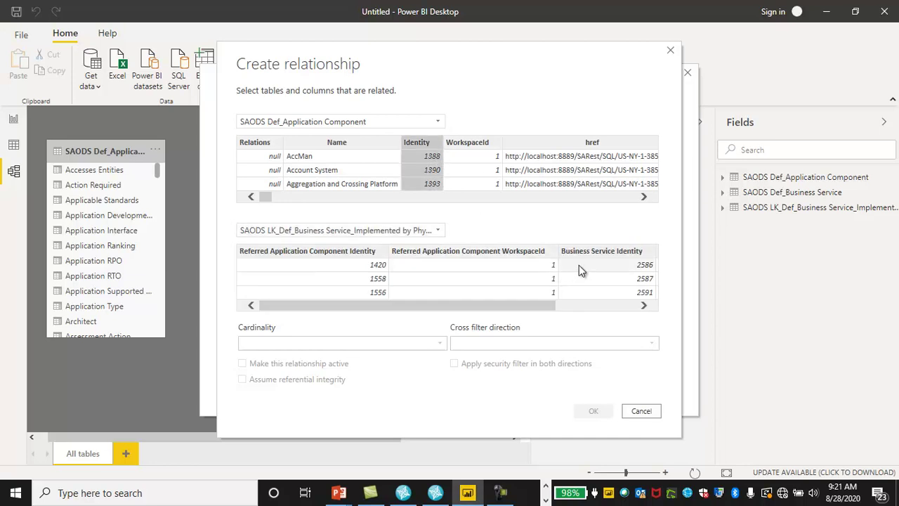
left_click(346, 252)
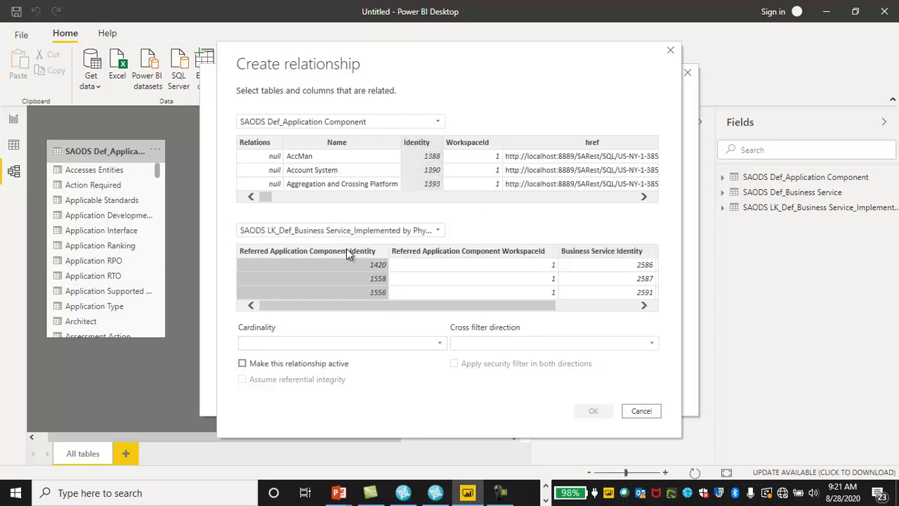
left_click(594, 412)
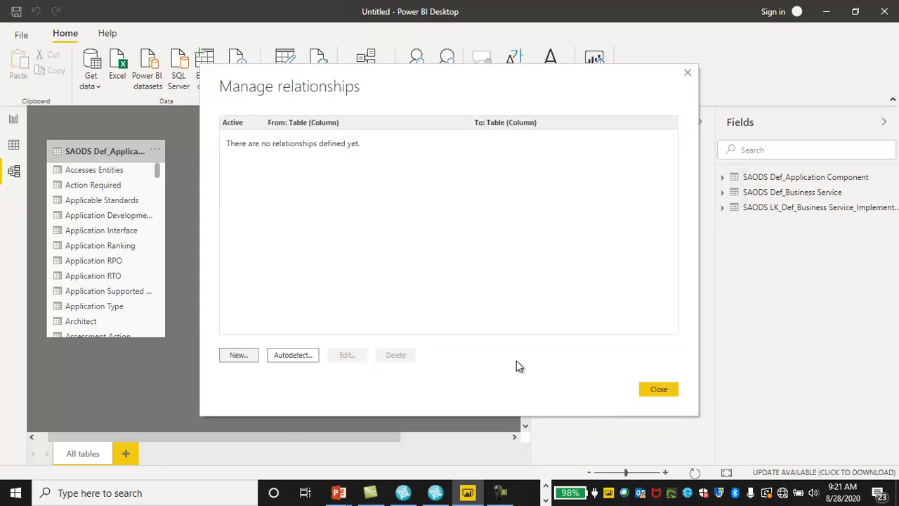
Step: Relate Def_Business Service's Identity to the LK link table's Business Service Identity
left_click(240, 356)
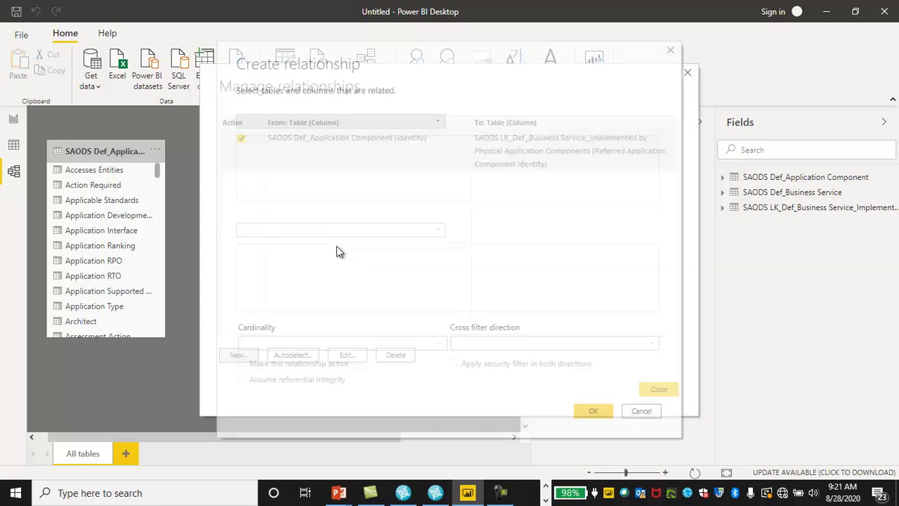
left_click(437, 123)
left_click(349, 148)
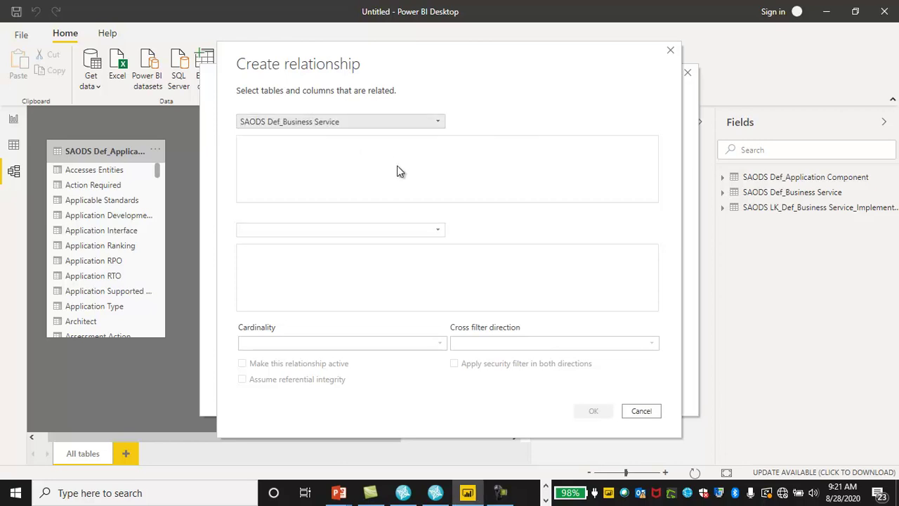
left_click(433, 227)
left_click(363, 259)
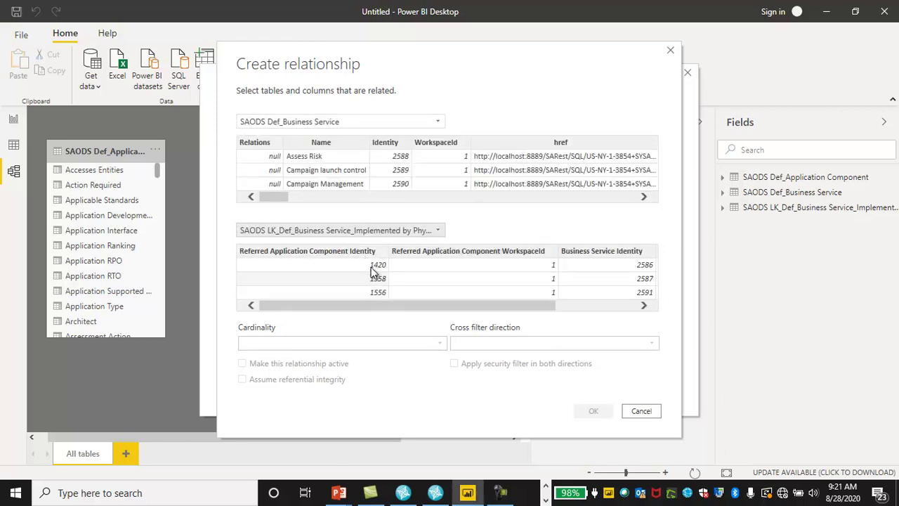
left_click(386, 143)
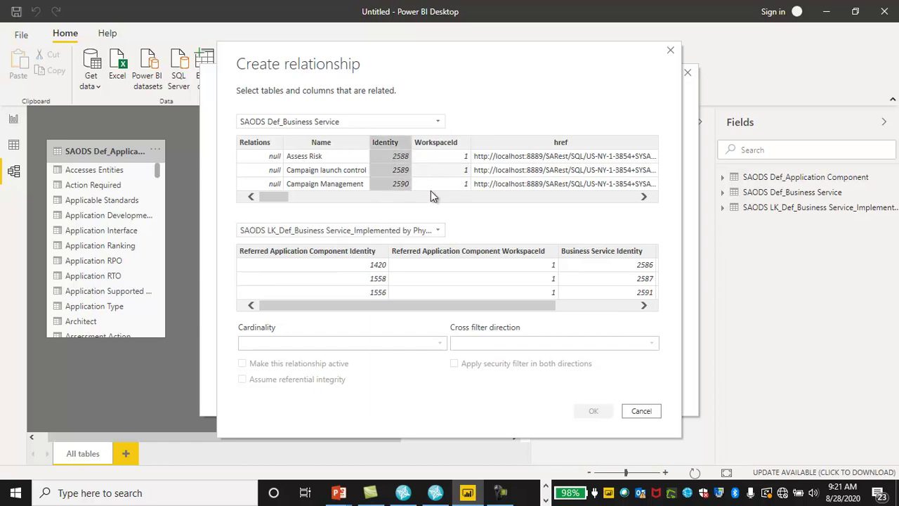
left_click(603, 254)
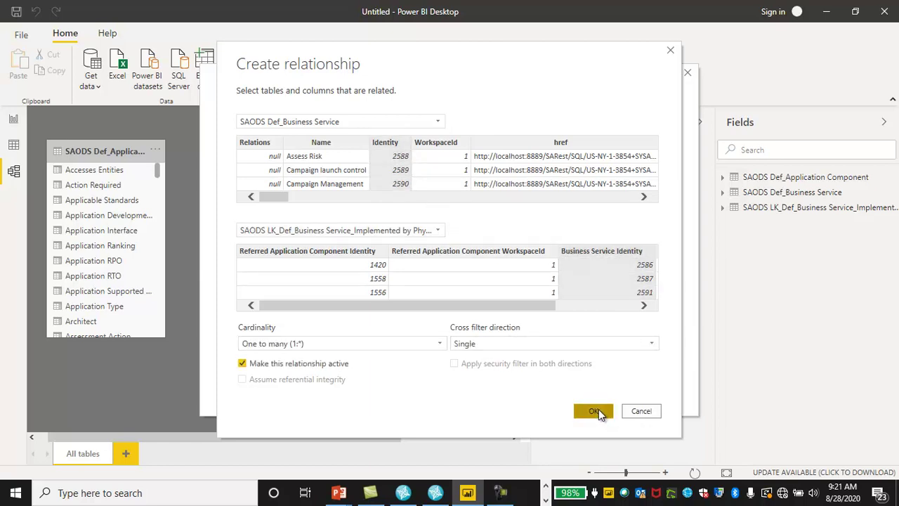
left_click(596, 411)
left_click(657, 392)
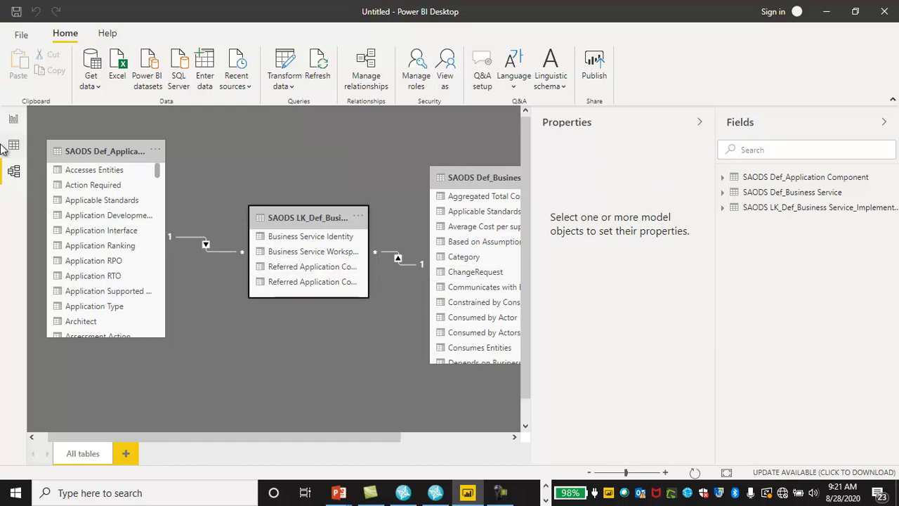
Step: On the report page, add Def_Business Service Name to a new table visual and enlarge it
left_click(14, 119)
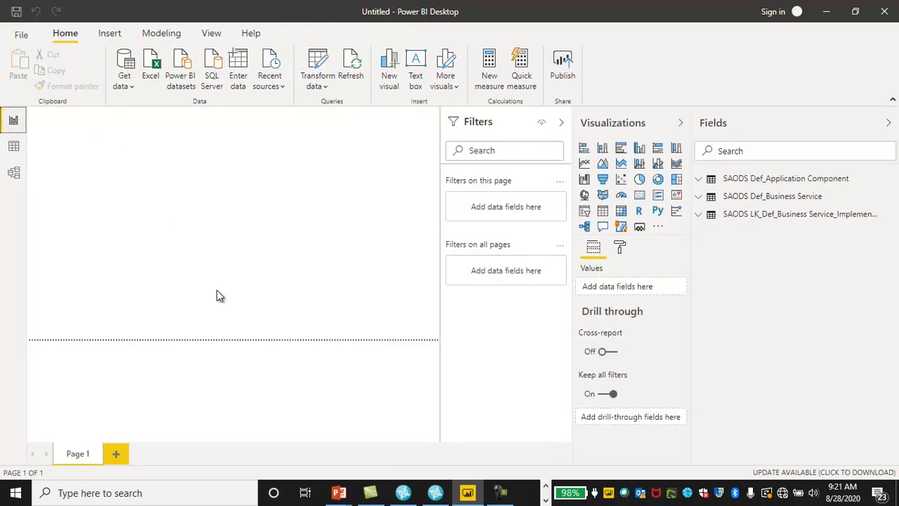
left_click(699, 215)
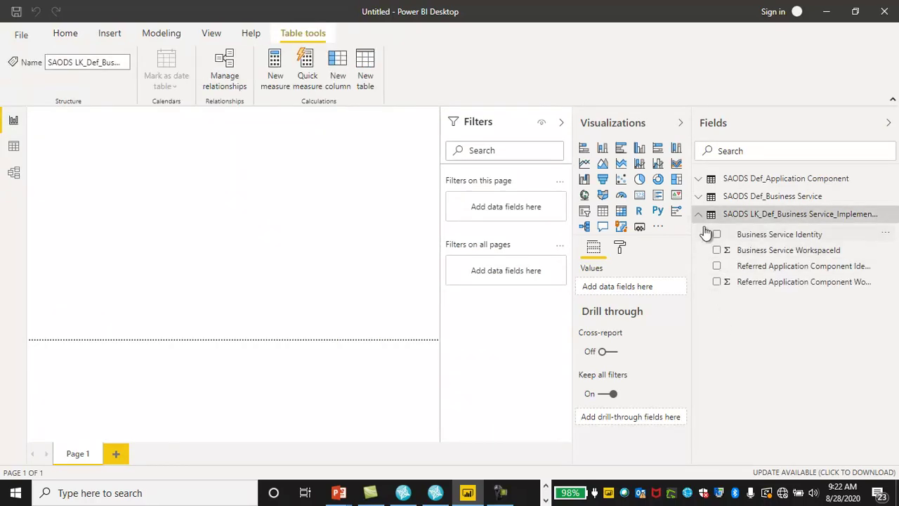
left_click(703, 198)
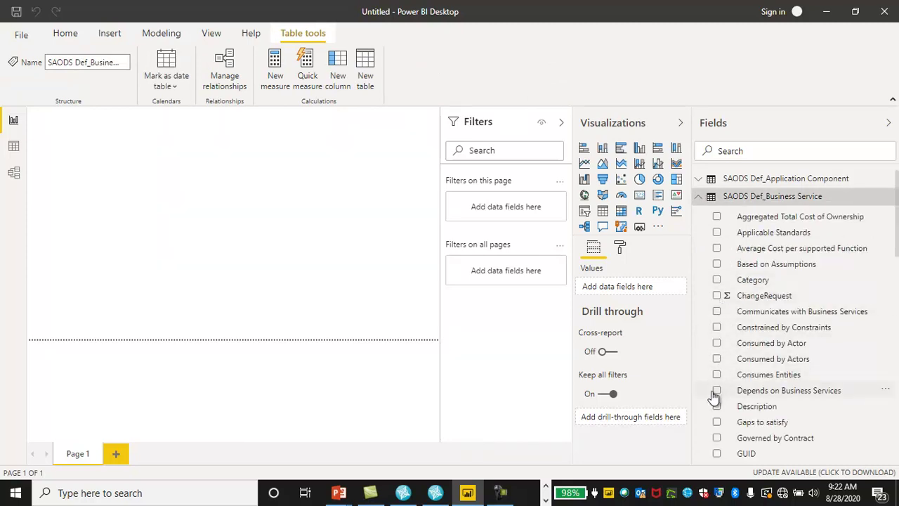
scroll(713, 397, "down", 10)
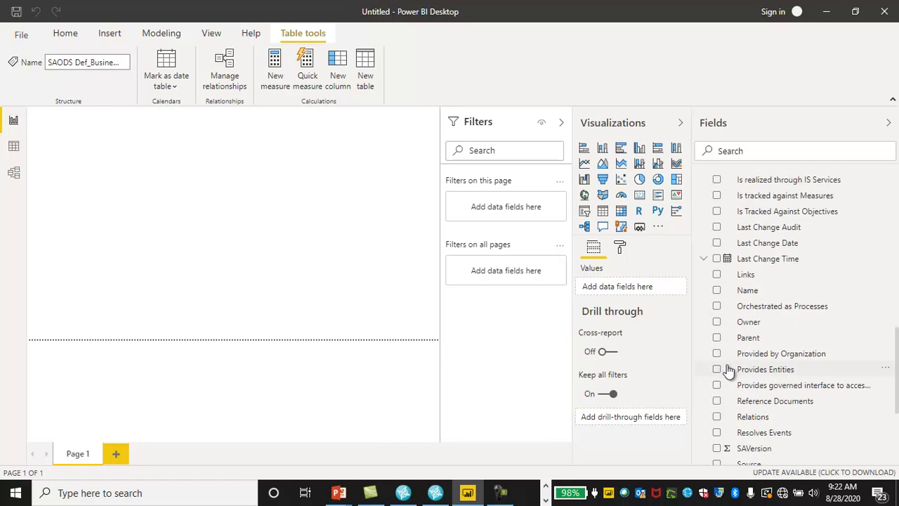
scroll(728, 370, "down", 2)
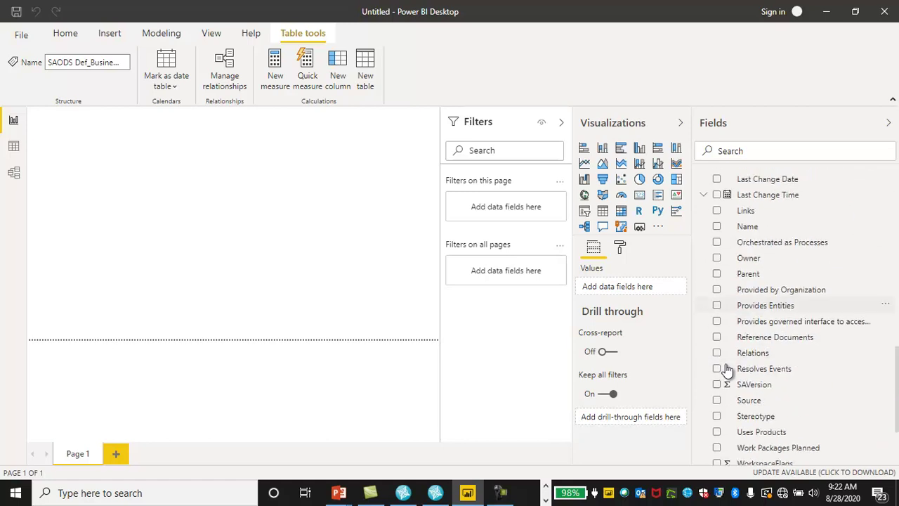
left_click(717, 225)
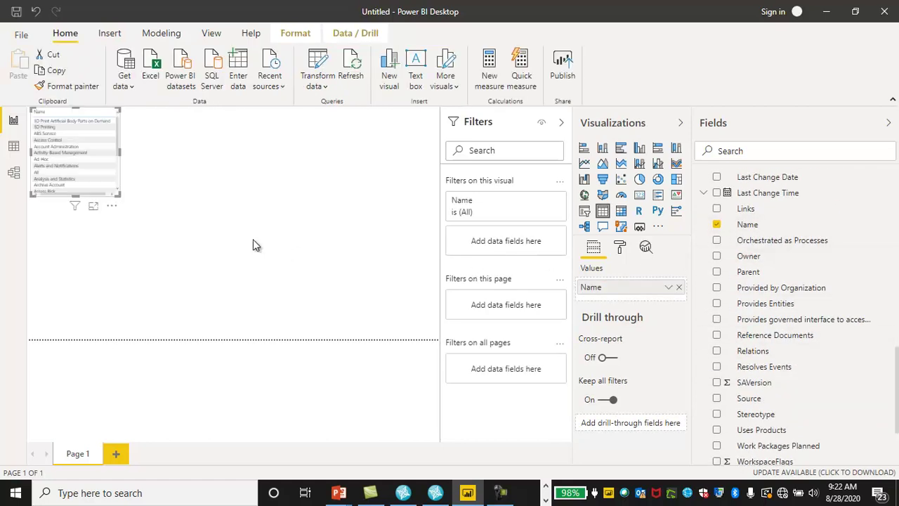
left_click_drag(118, 195, 257, 317)
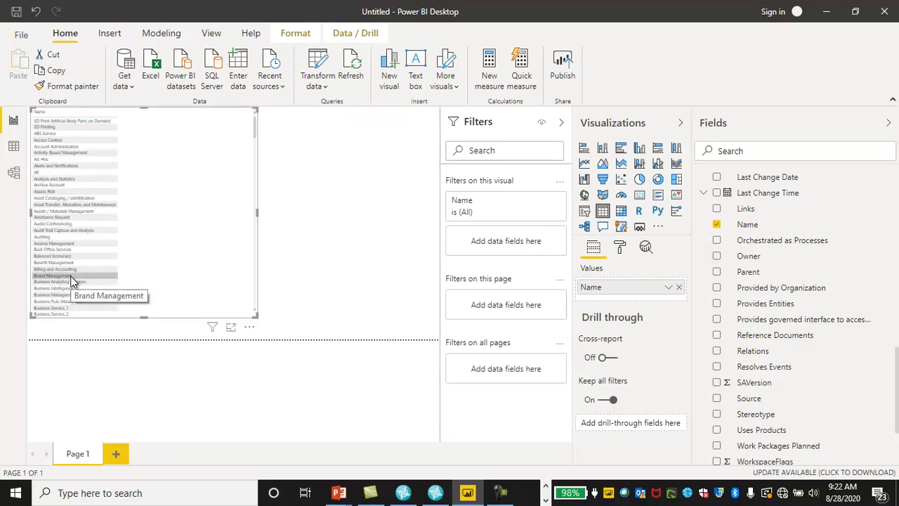
Step: Add Def_Application Component Name to the table beside the business service names
left_click(704, 194)
scroll(706, 199, "up", 10)
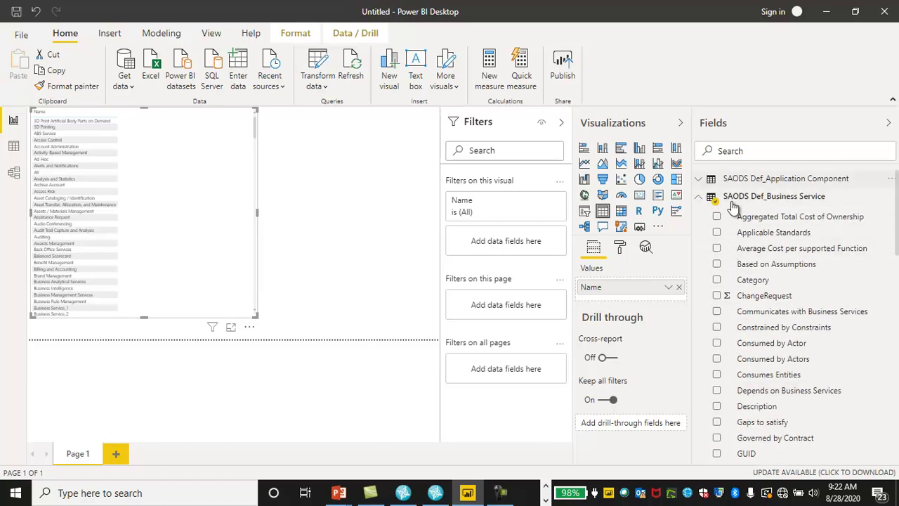
left_click(773, 179)
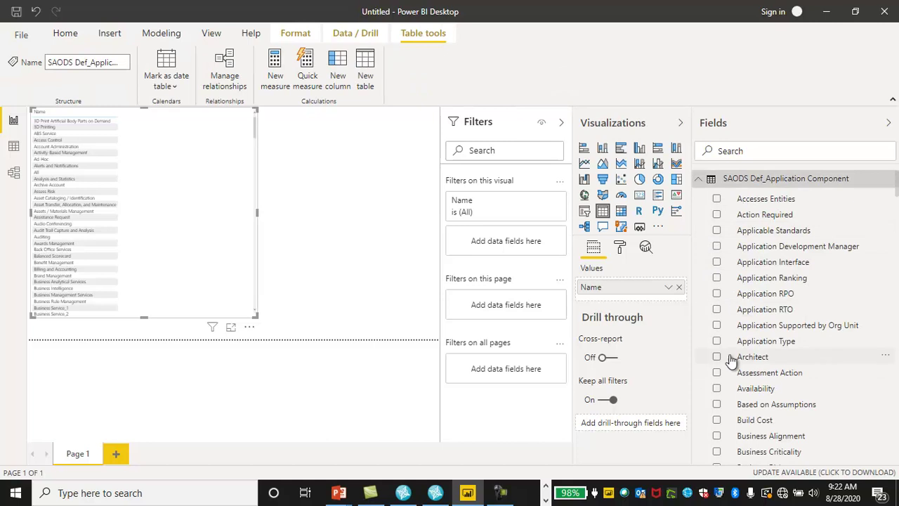
scroll(724, 372, "down", 5)
scroll(734, 352, "down", 10)
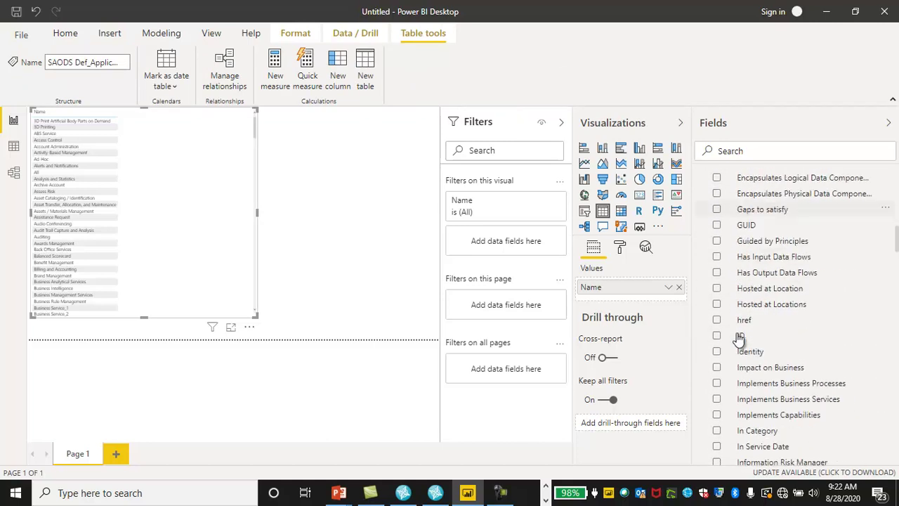
scroll(730, 340, "down", 10)
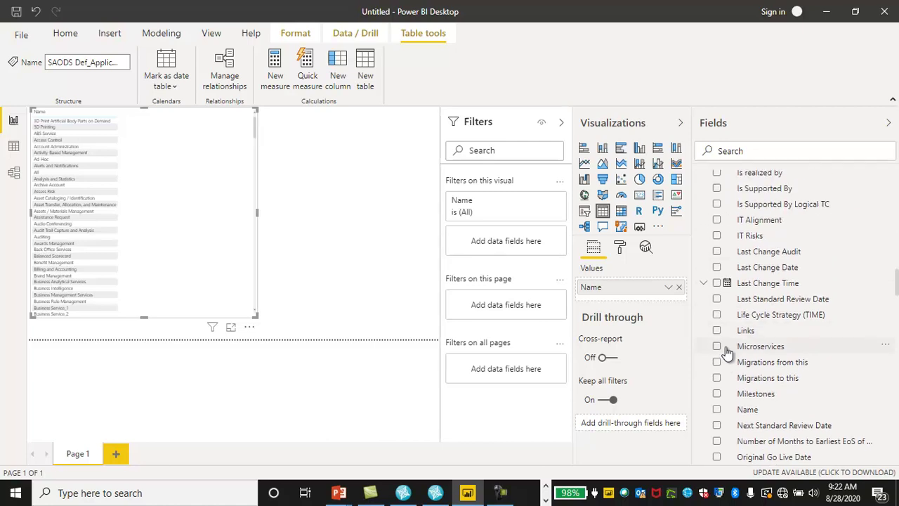
left_click(717, 409)
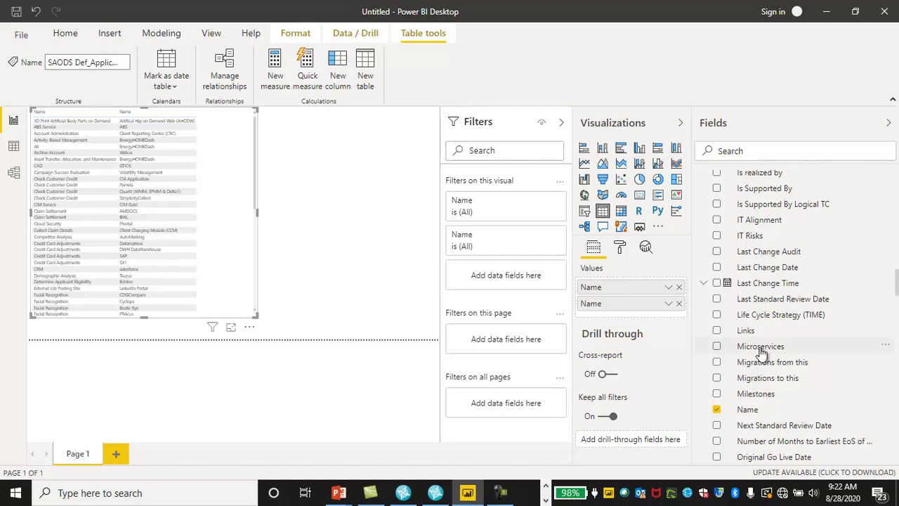
Step: Change Total Cost of Ownership to Whole number and add it to the table as a summed column
scroll(734, 399, "down", 3)
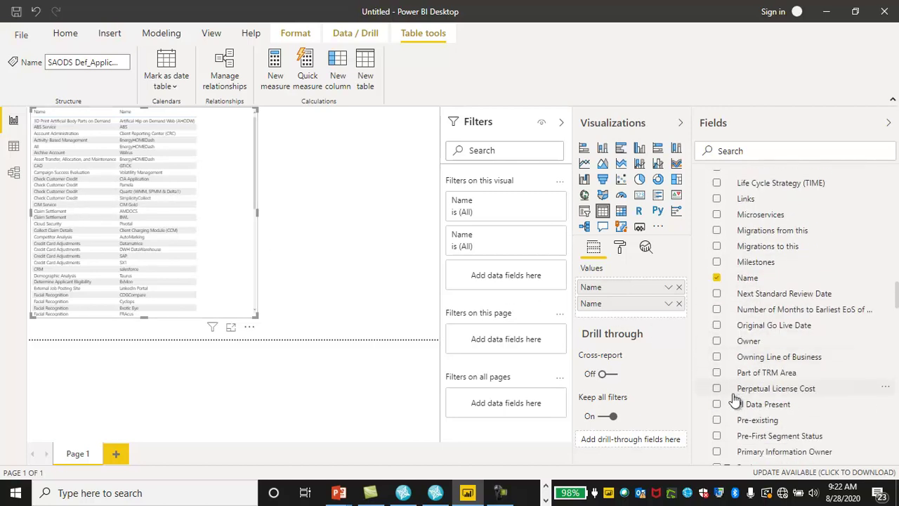
scroll(734, 399, "down", 5)
scroll(734, 398, "down", 10)
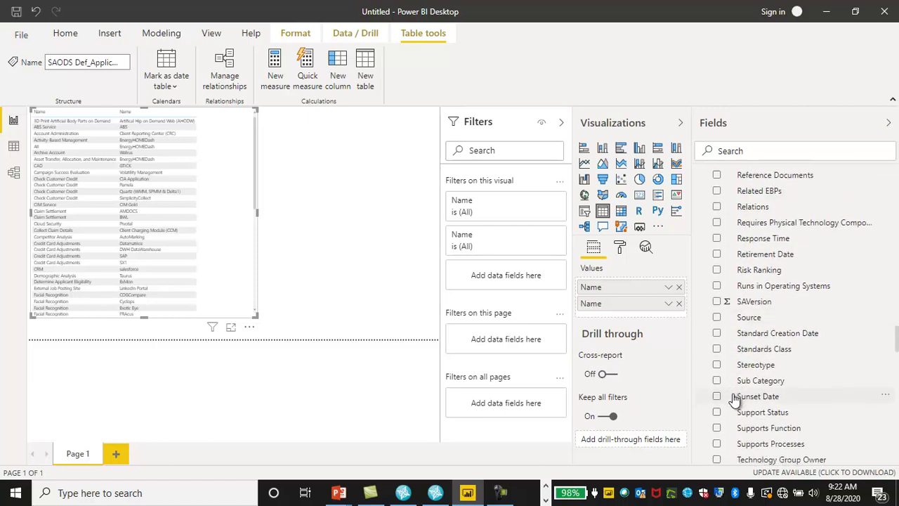
scroll(734, 398, "down", 2)
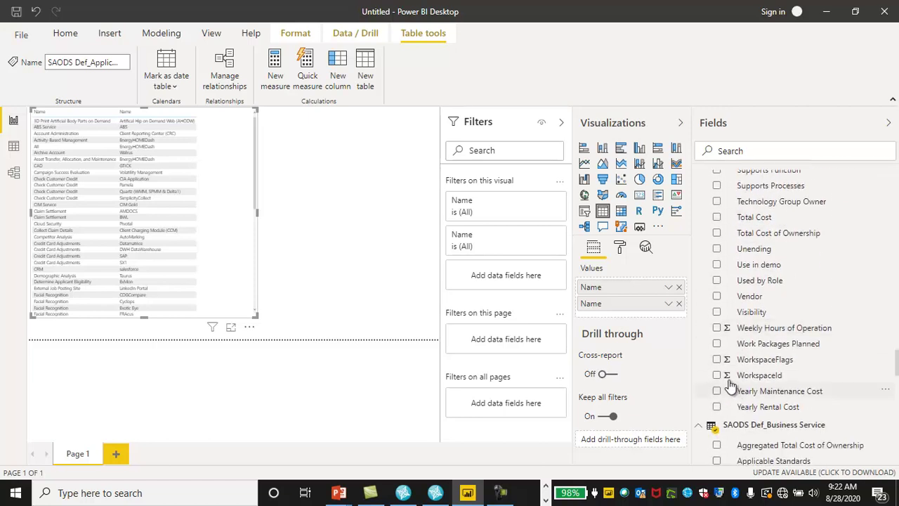
left_click(759, 233)
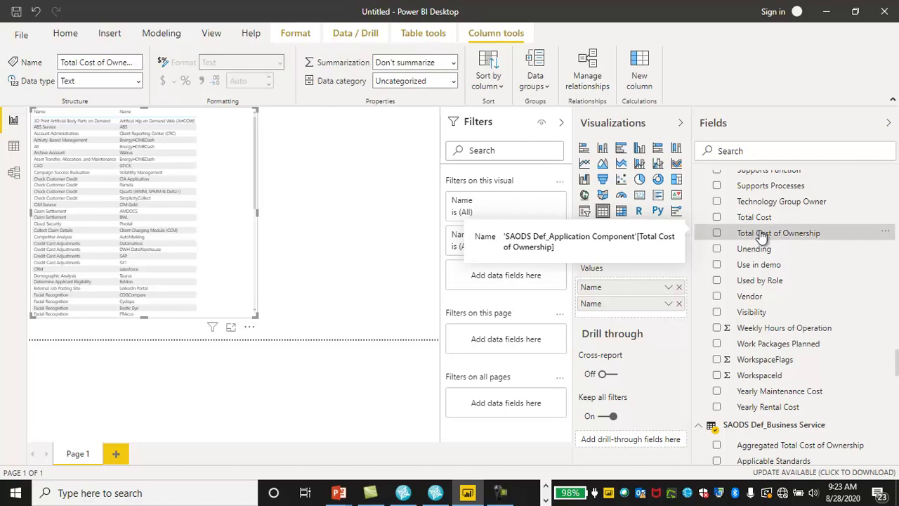
left_click(136, 83)
left_click(94, 98)
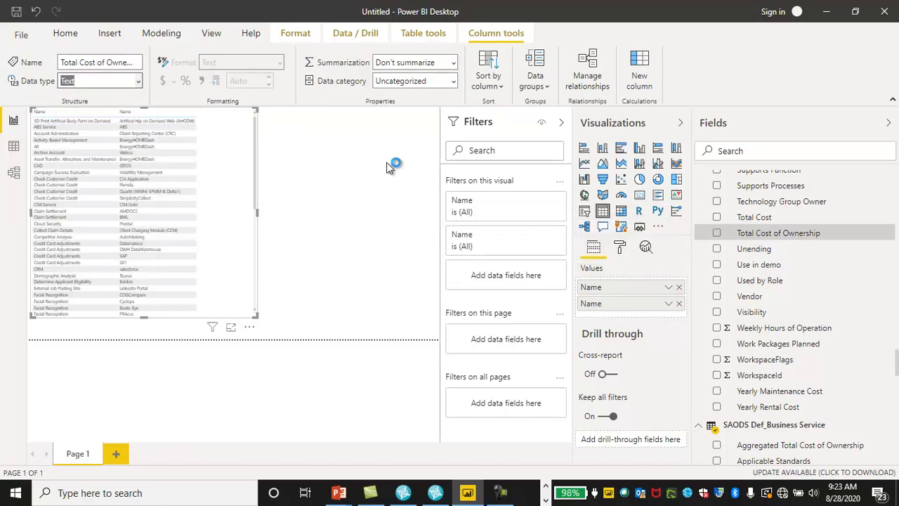
left_click(514, 287)
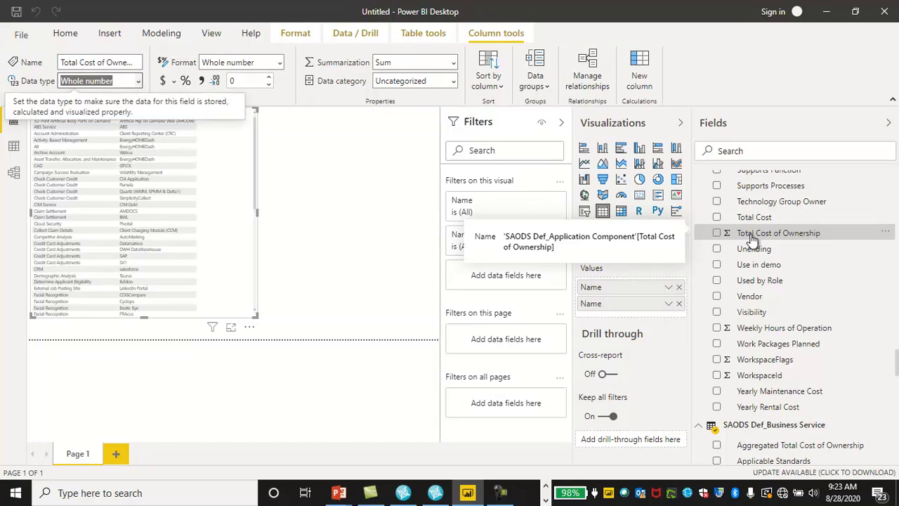
left_click(715, 235)
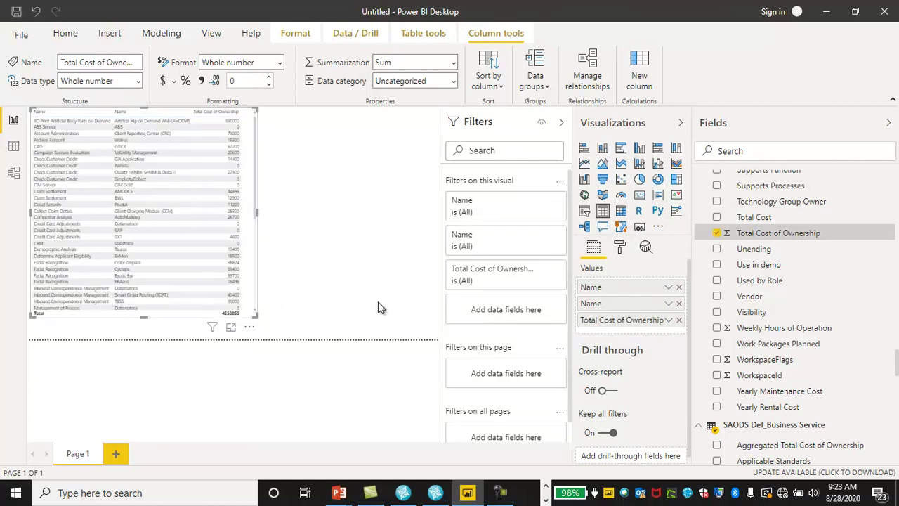
Step: Turn the table into an enlarged pie chart, after trying Donut, Line and column, and Stacked bar
left_click(640, 181)
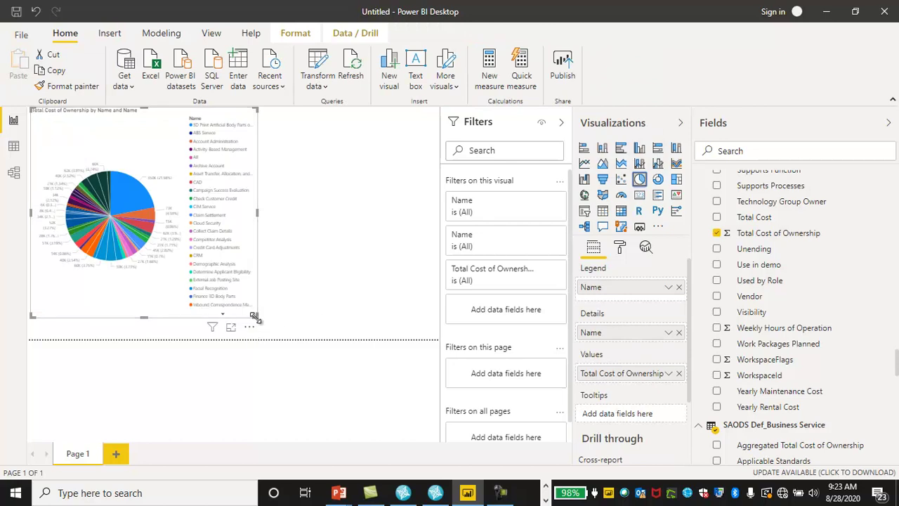
left_click_drag(254, 317, 439, 340)
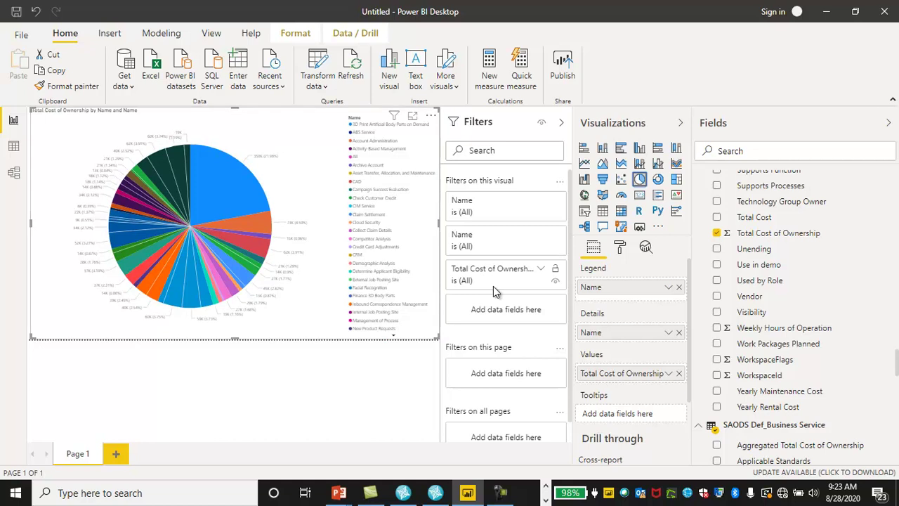
left_click(657, 182)
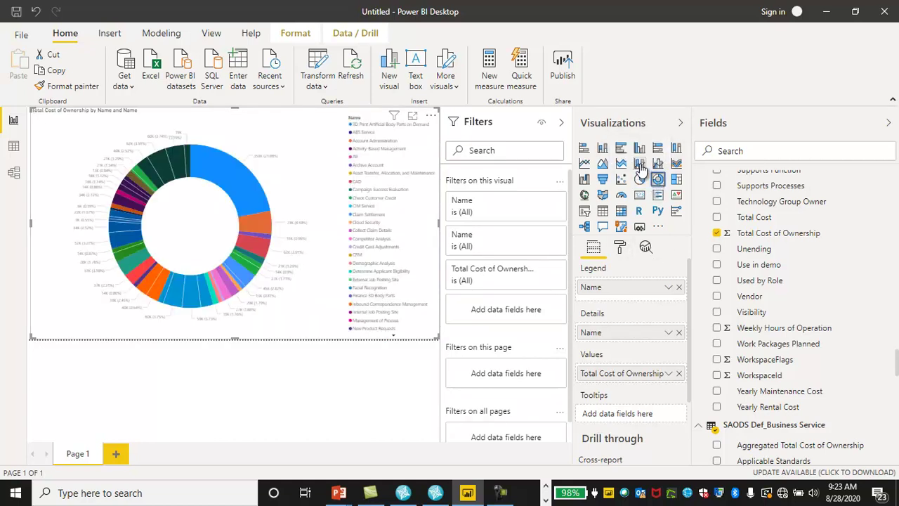
left_click(639, 164)
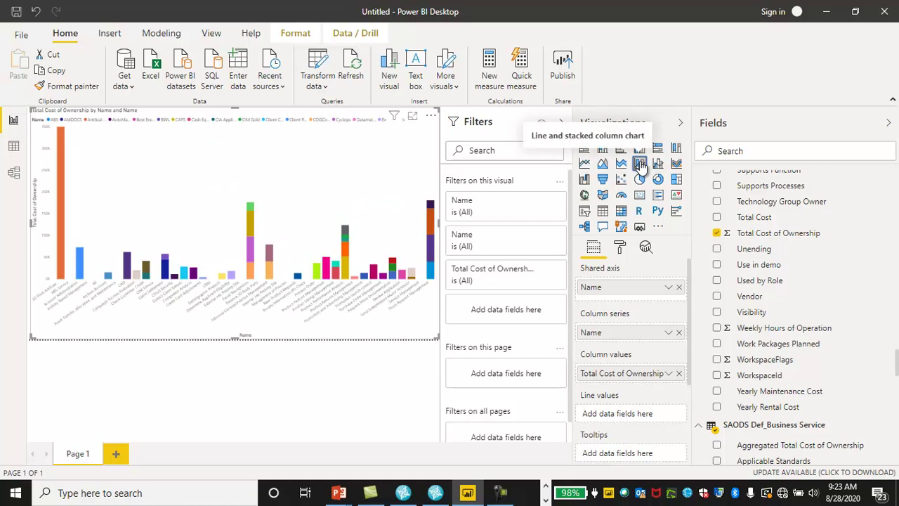
left_click(584, 148)
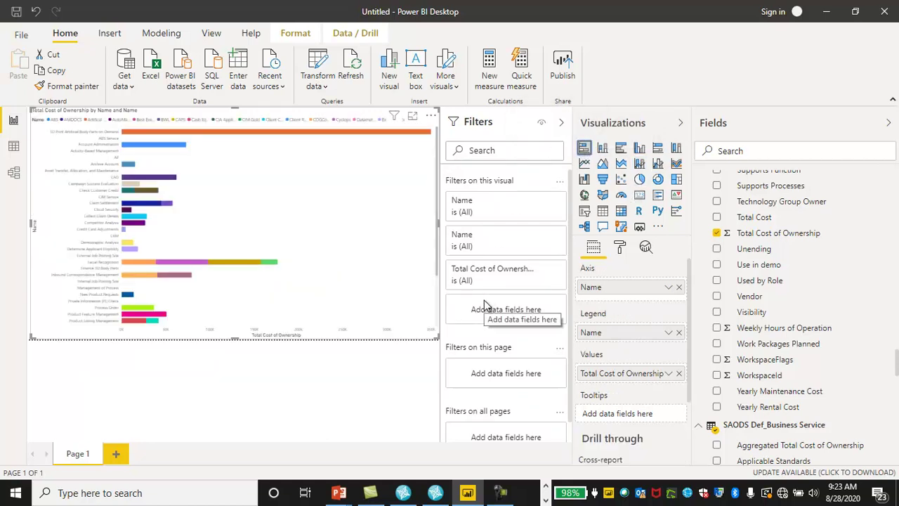
left_click(640, 180)
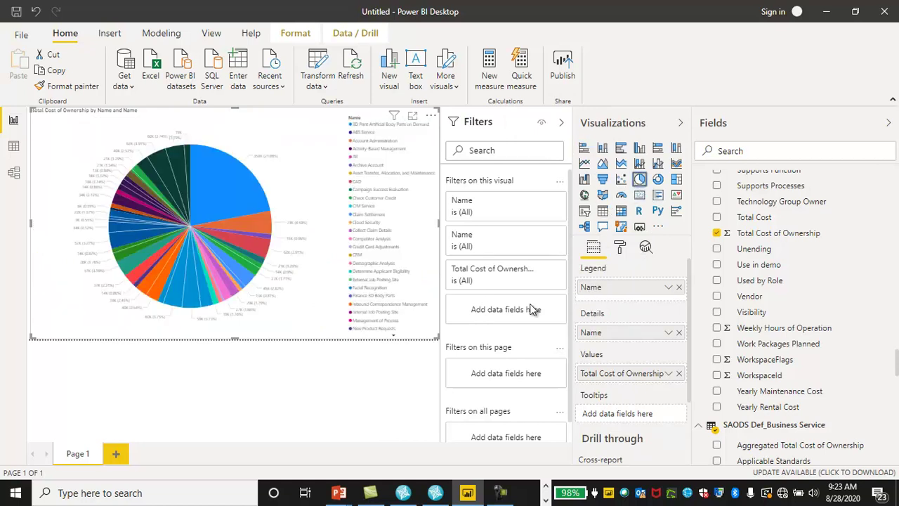